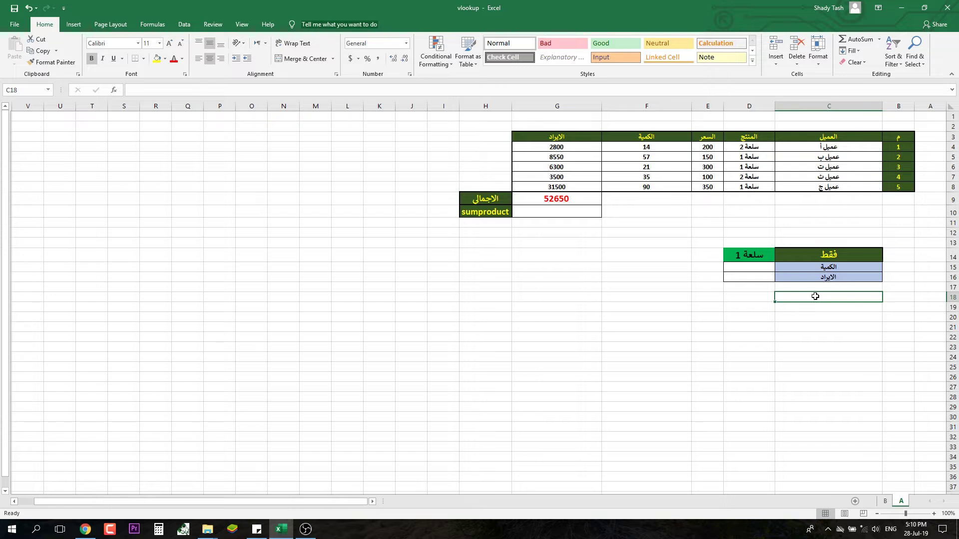
- Review the revenue figures in G4:G8 together with their total in G9 and the quantity in F4
left_click(569, 200)
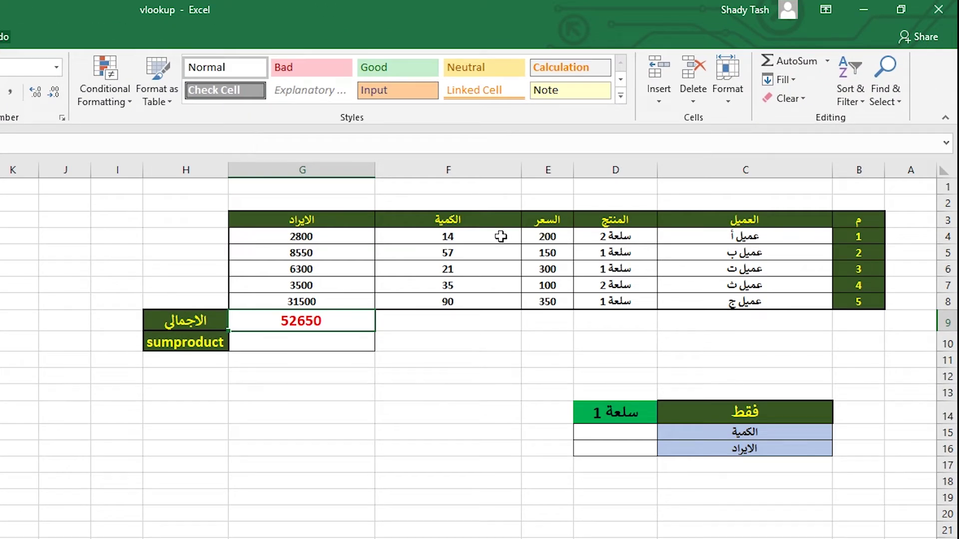
left_click(464, 240)
left_click(286, 238)
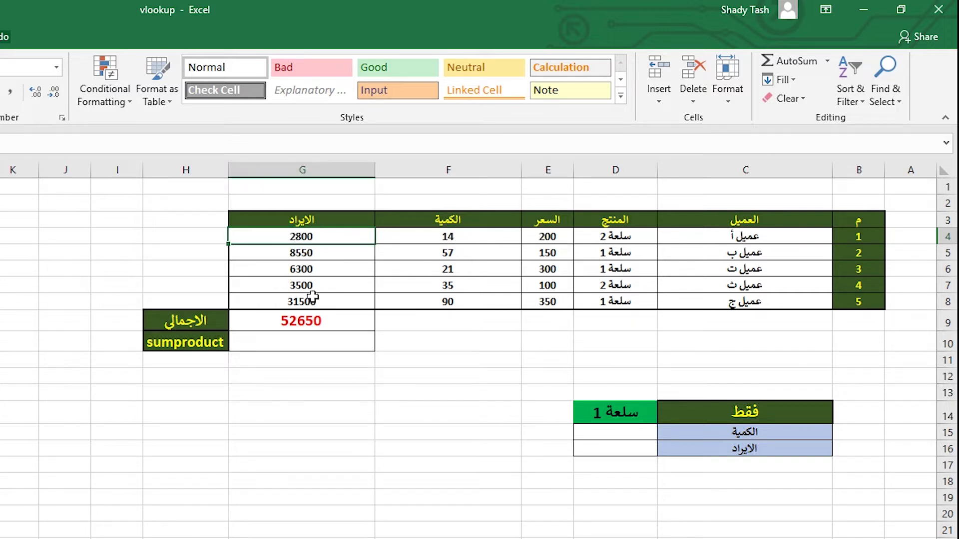
left_click(326, 325)
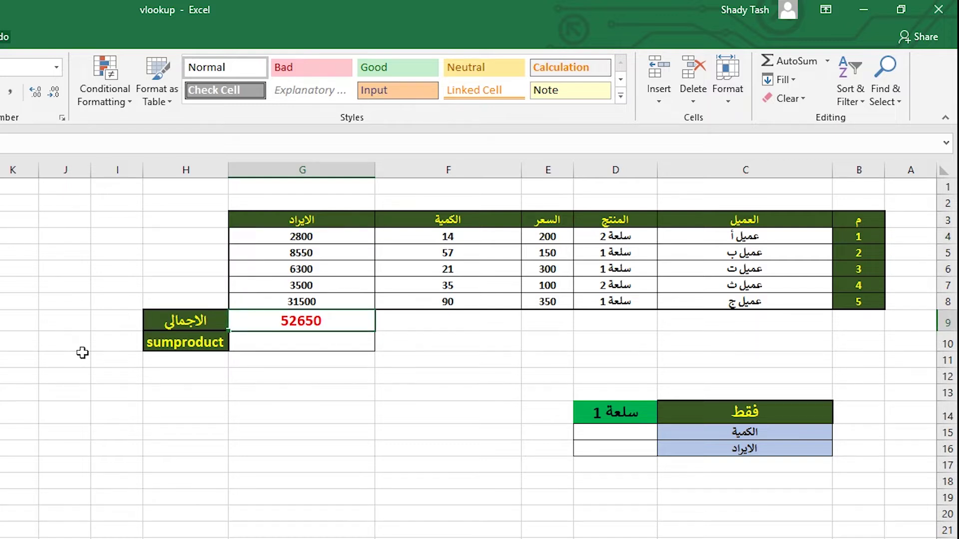
left_click_drag(248, 300, 257, 240)
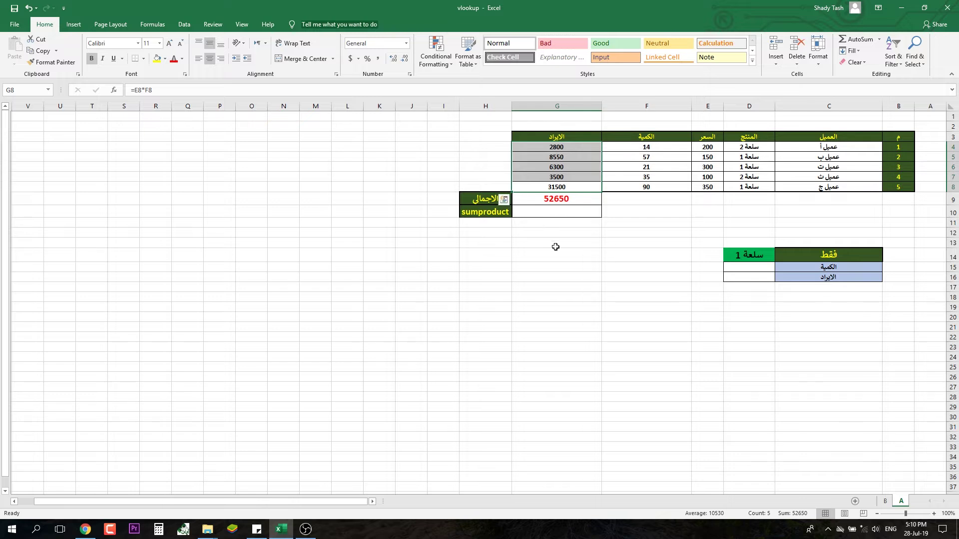
- Enter =SUMPRODUCT(E4:E8,F4:F8) in G10 to calculate total revenue directly from the prices and quantities
left_click(556, 211)
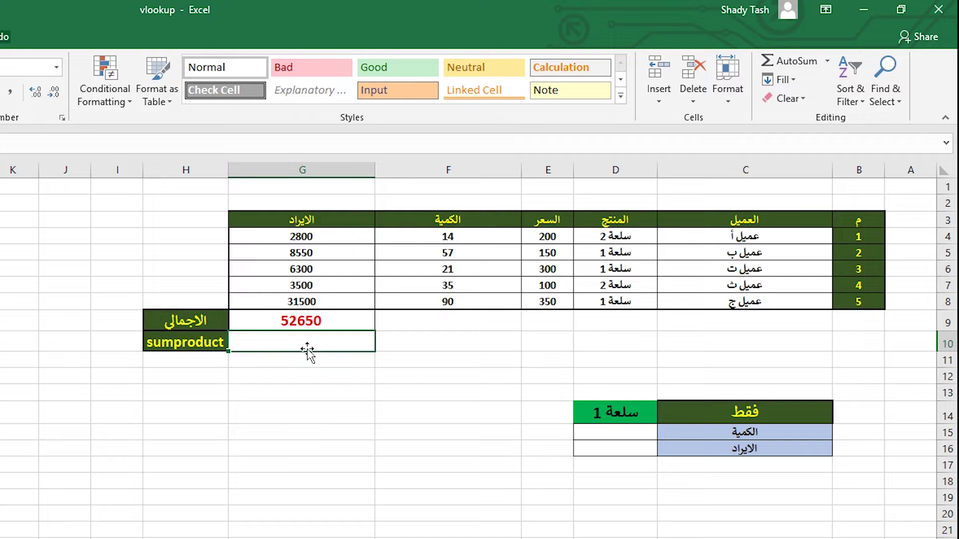
type("=su")
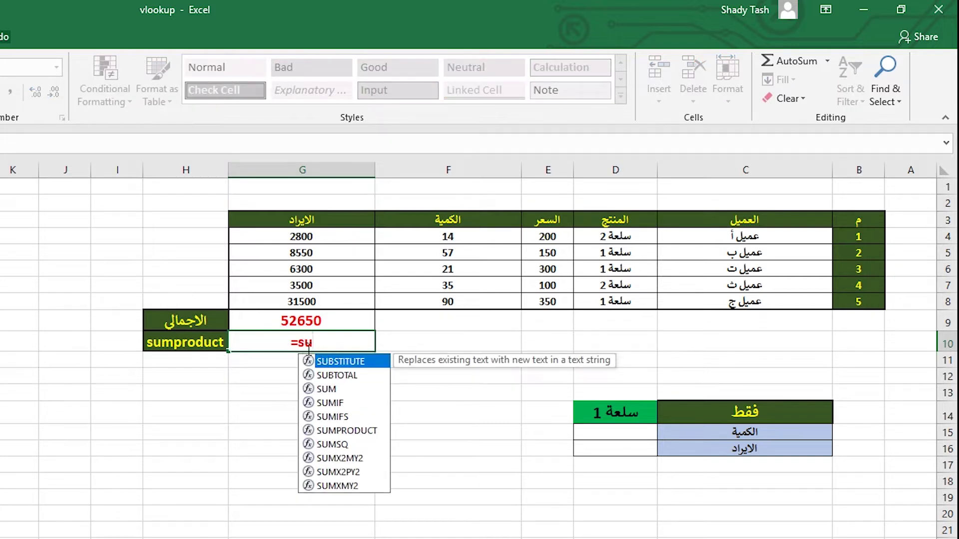
key("Down")
key("Down")
key("Down")
key("Down")
key("Down")
key("Tab")
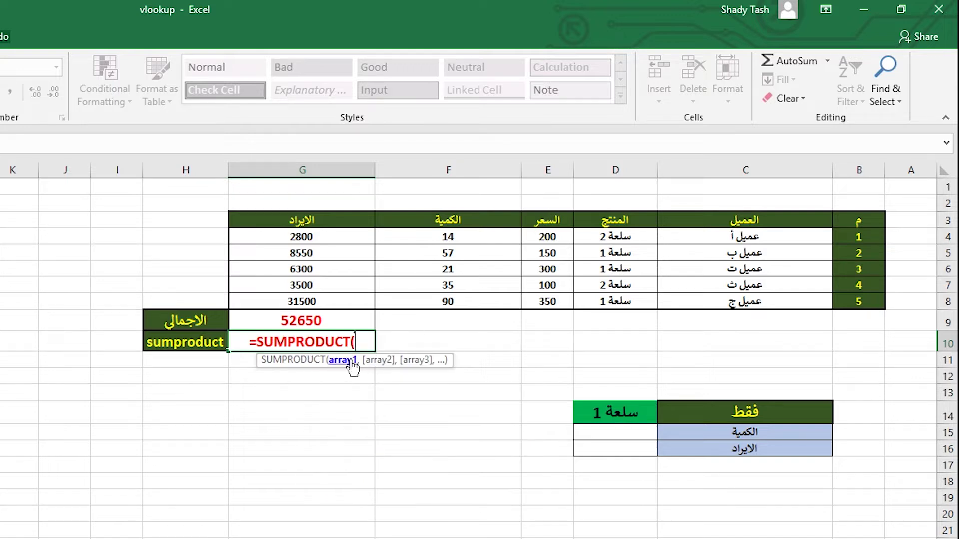
left_click_drag(525, 236, 527, 303)
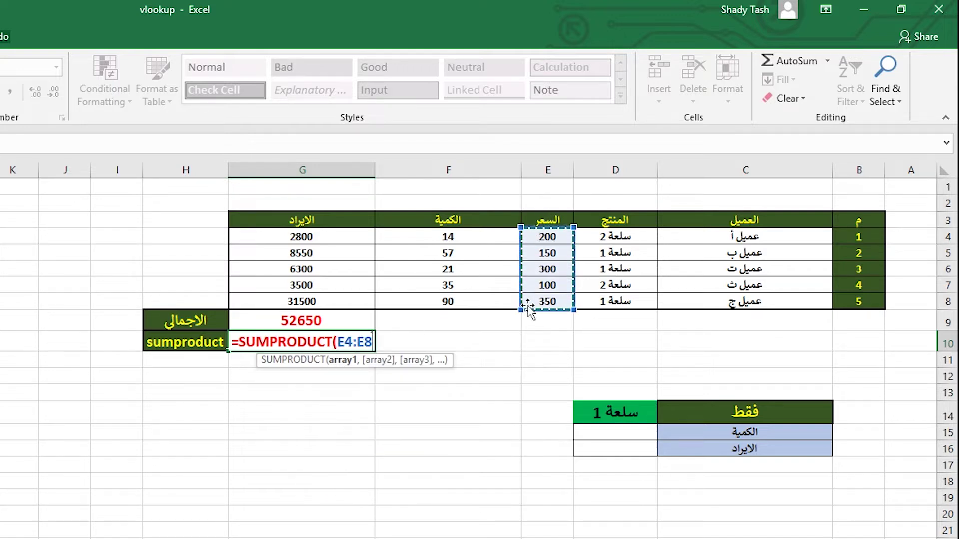
type(",")
left_click_drag(497, 238, 492, 309)
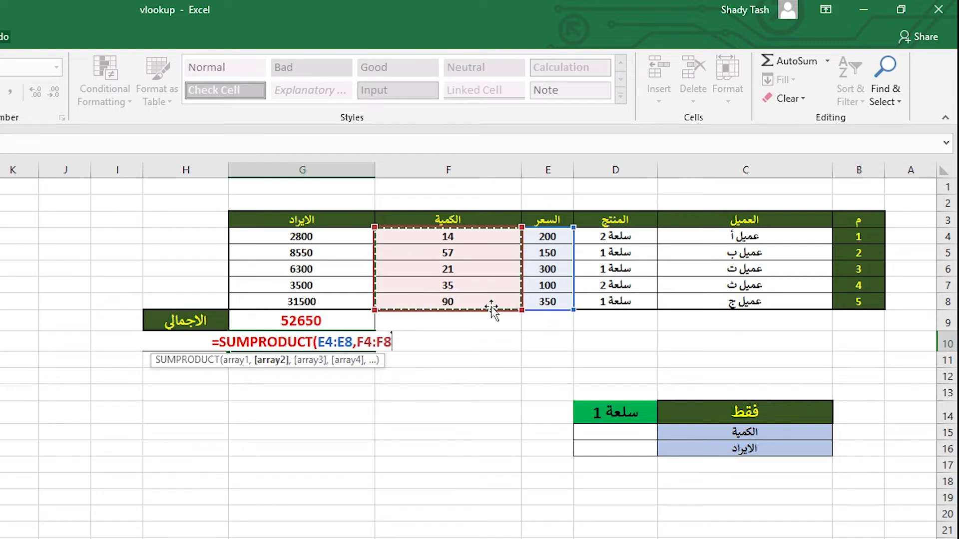
type(")")
key("Return")
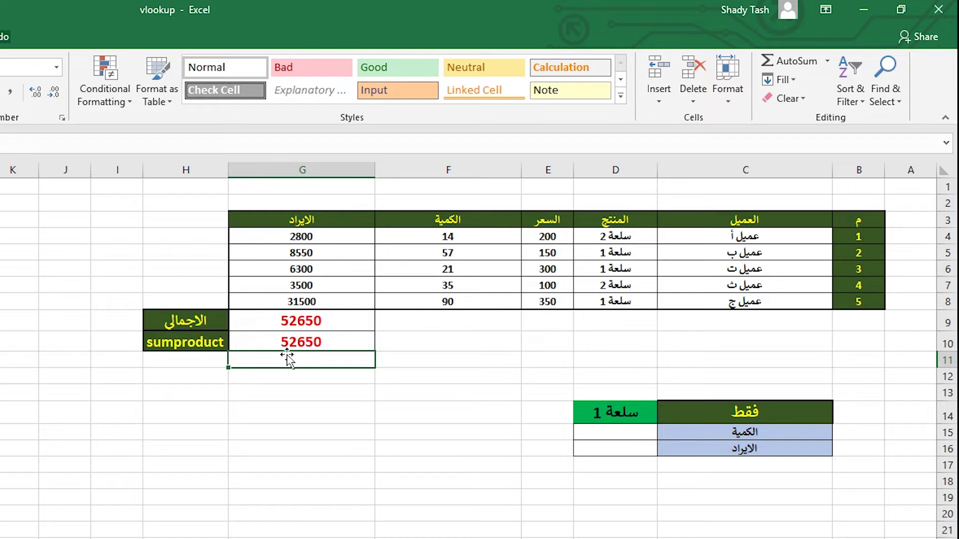
- Underline the product name سلعة 1 in D14
left_click(619, 434)
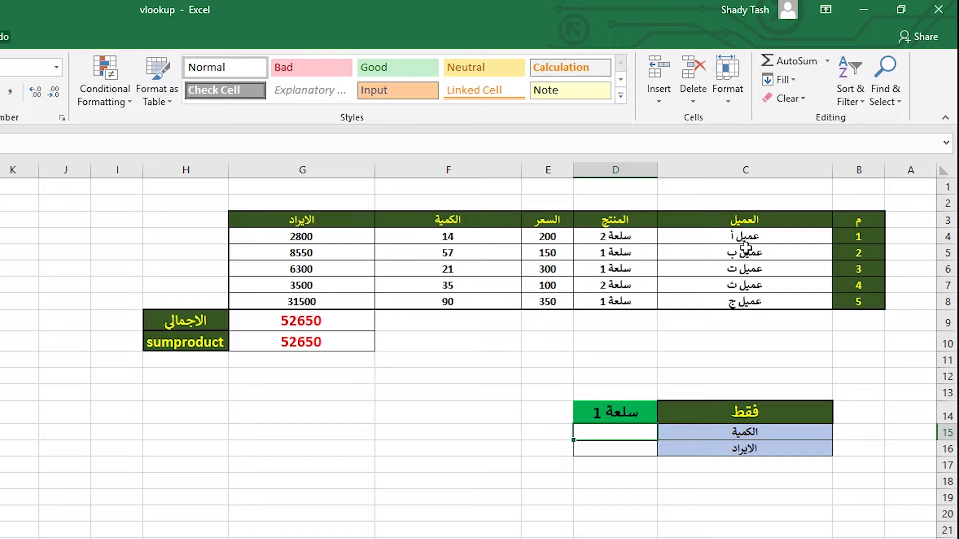
left_click(601, 413)
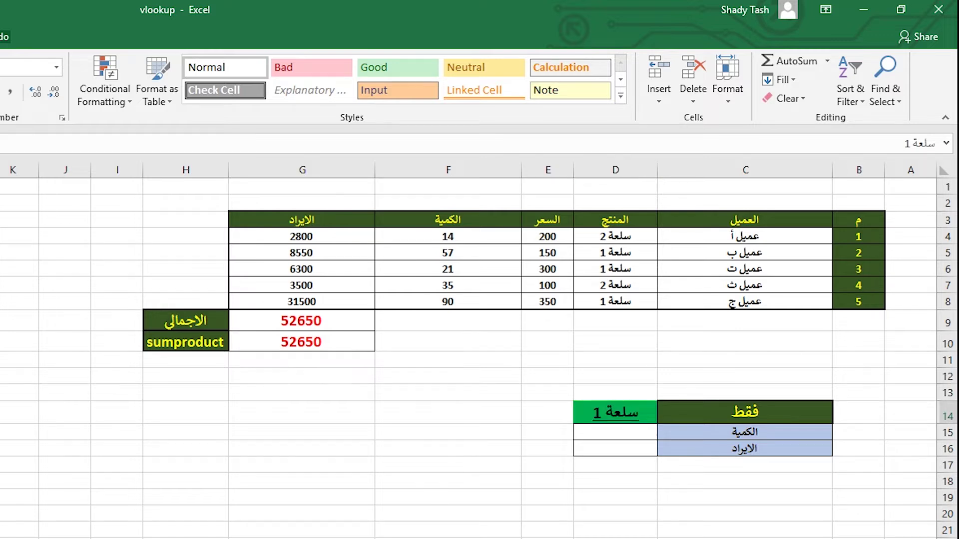
left_click(261, 431)
- Enter =SUMPRODUCT((D4:D8=D14),F4:F8) in D15 for the product's quantity, accepting the closing-bracket correction
left_click(635, 433)
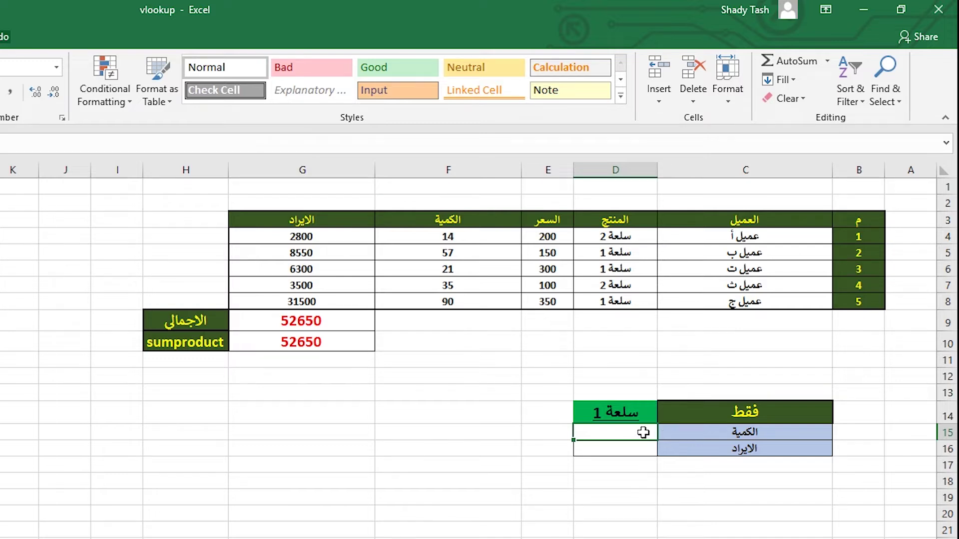
type("=sum,")
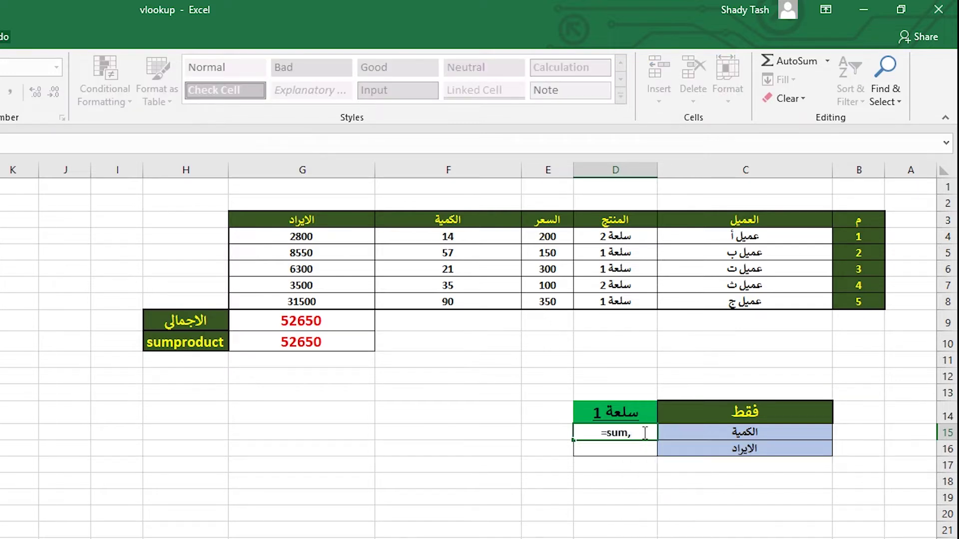
key("BackSpace")
key("Down")
key("Down")
key("Down")
key("Tab")
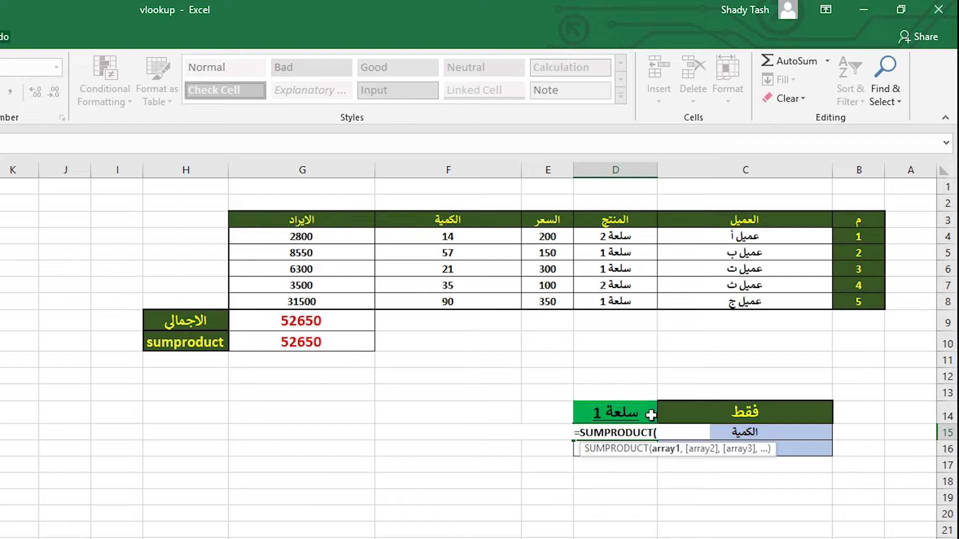
type("(")
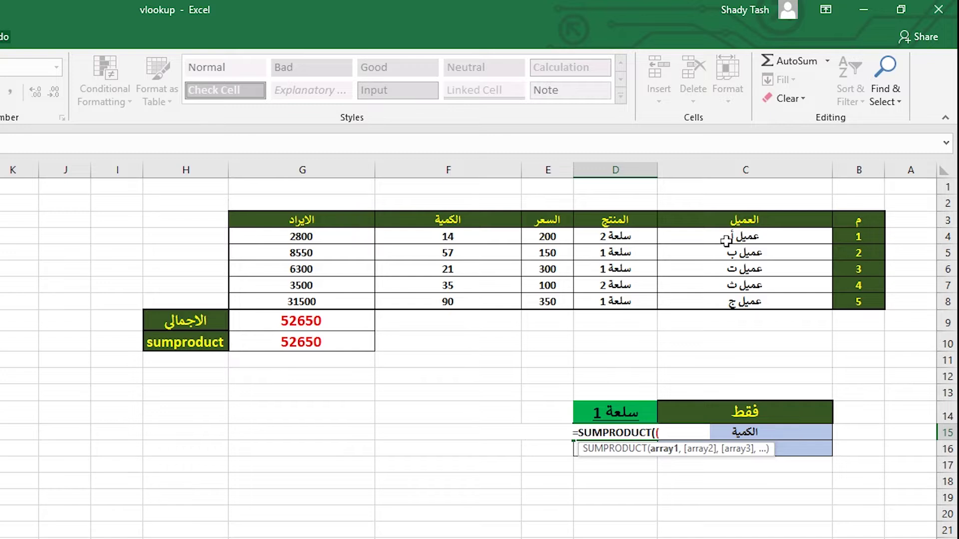
left_click_drag(625, 239, 618, 299)
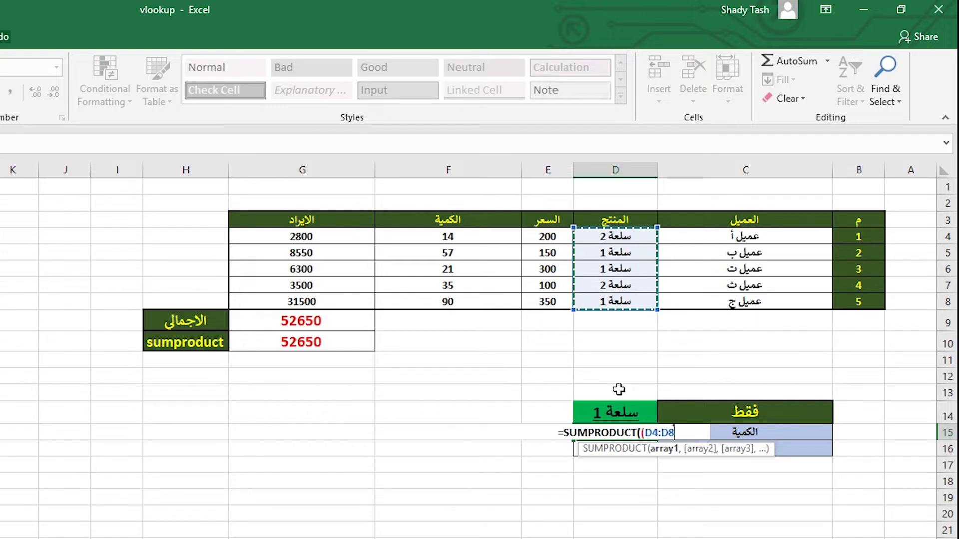
type("=")
left_click(635, 409)
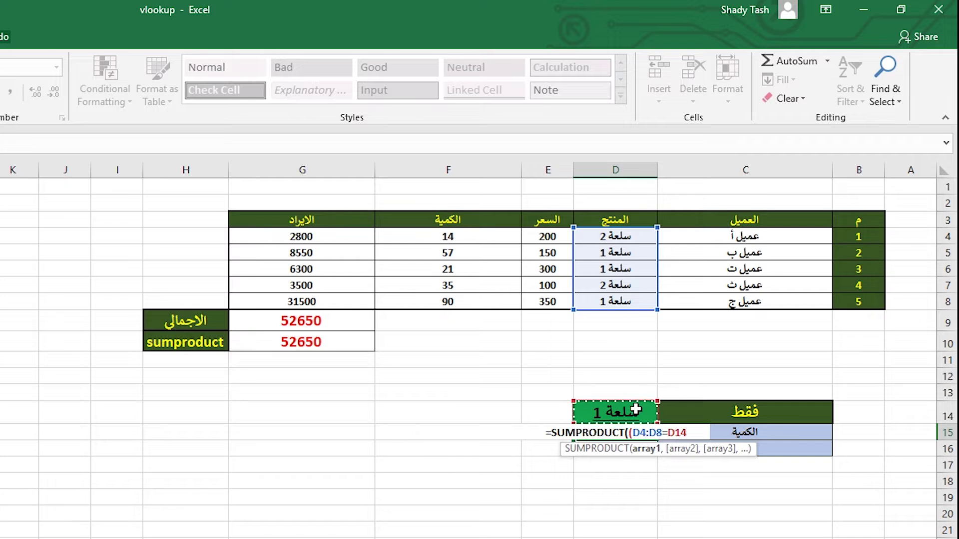
type(")")
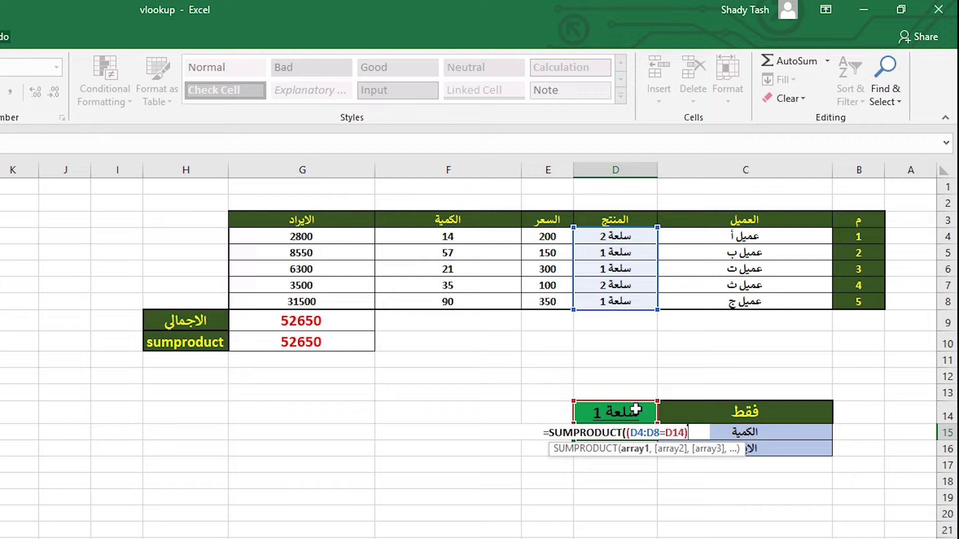
type(",")
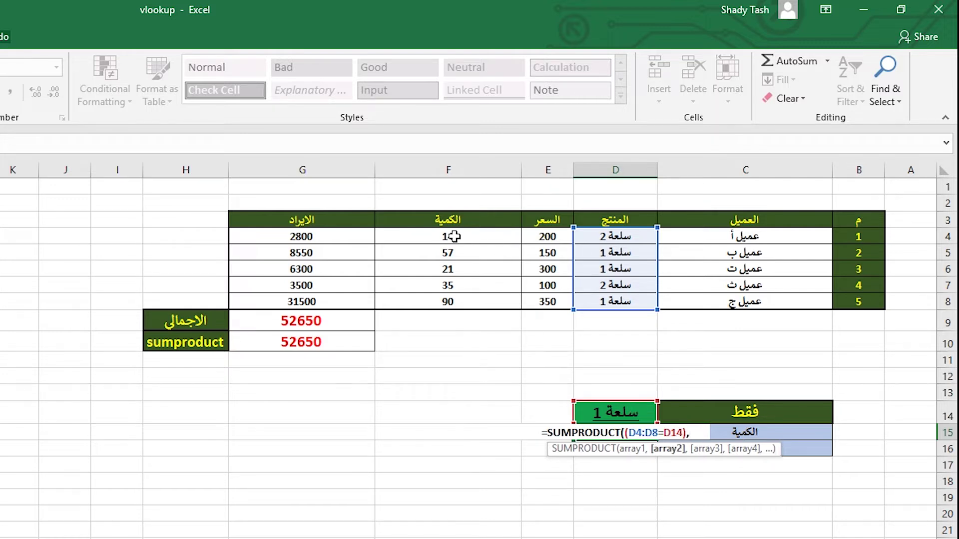
left_click_drag(454, 236, 459, 301)
key("Return")
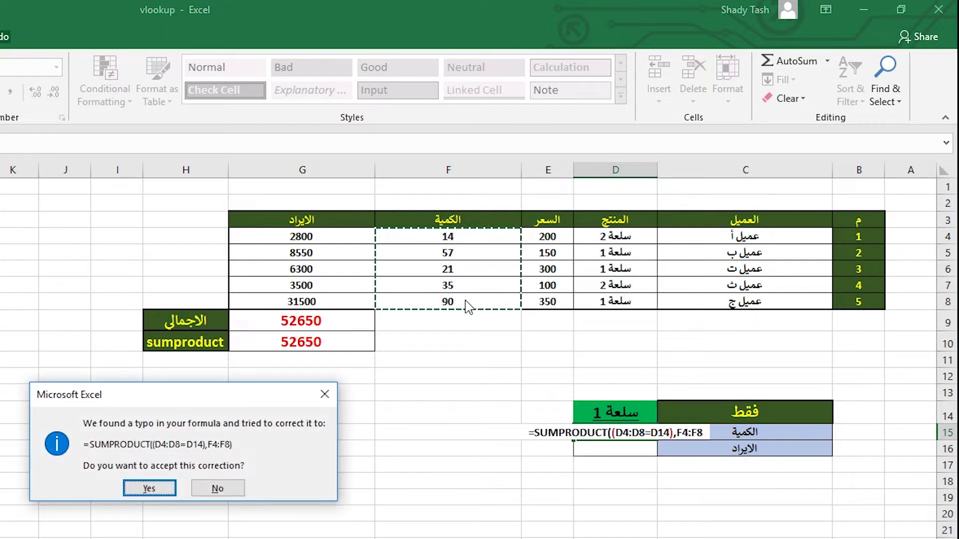
key("Return")
key("Up")
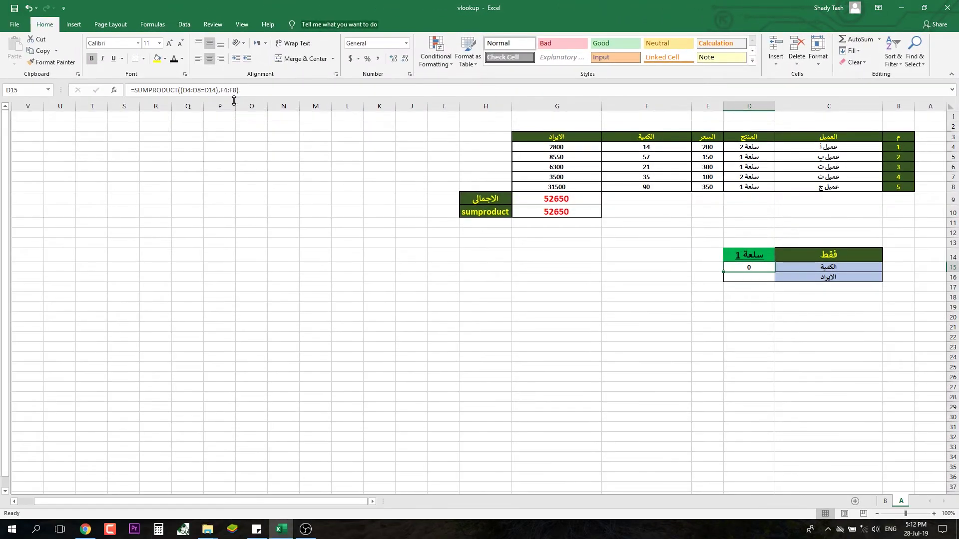
- Examine the D15 formula and check each product cell in D4:D8 against the criterion in D14
left_click(238, 90)
left_click(323, 189)
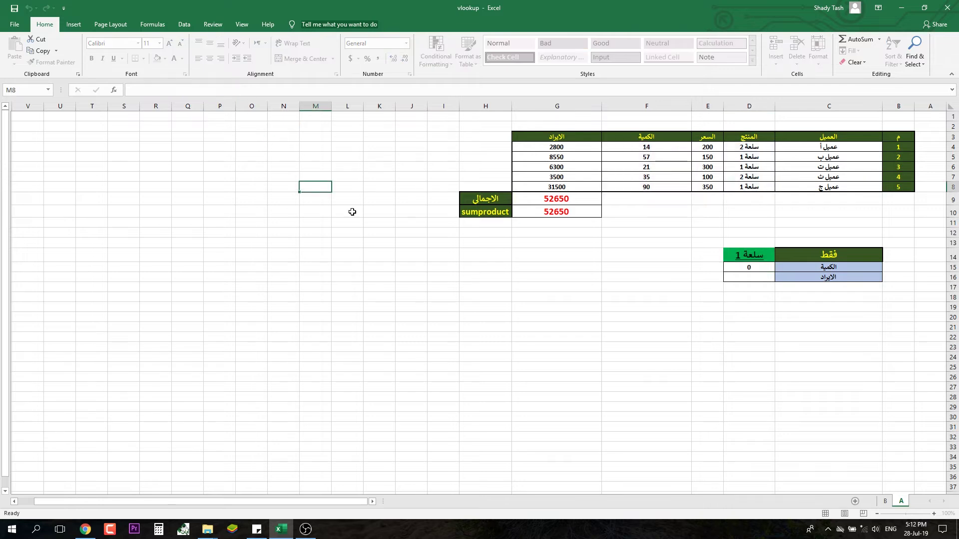
left_click(752, 266)
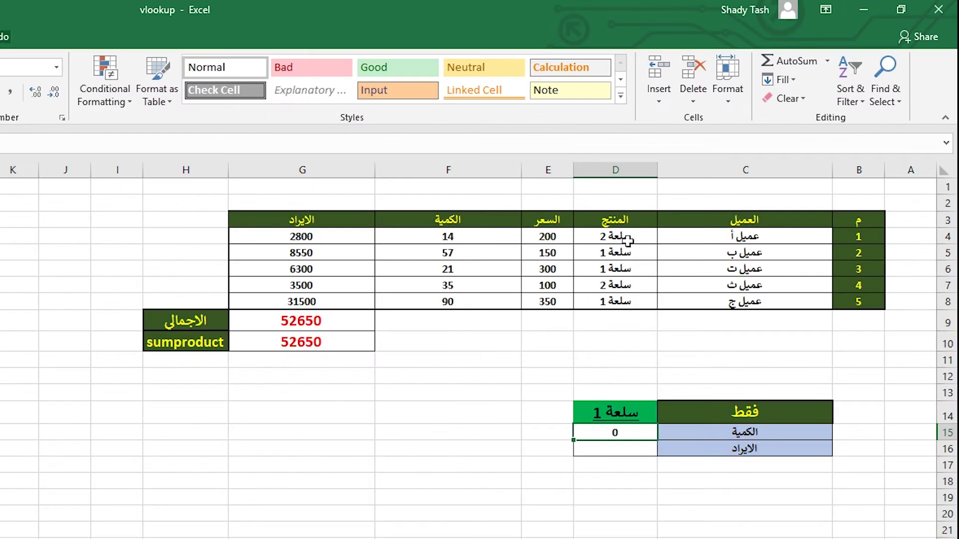
left_click(756, 148)
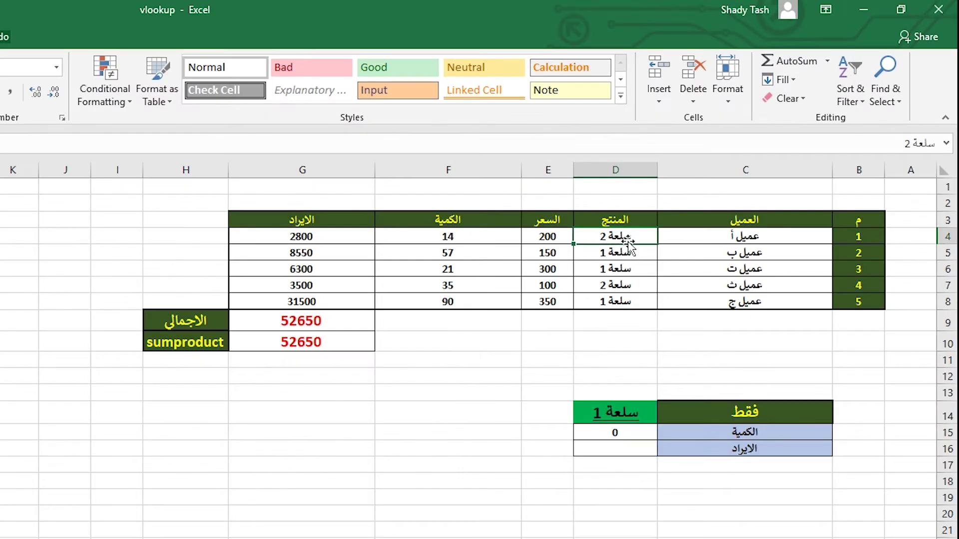
left_click(627, 251)
left_click(625, 269)
left_click(625, 284)
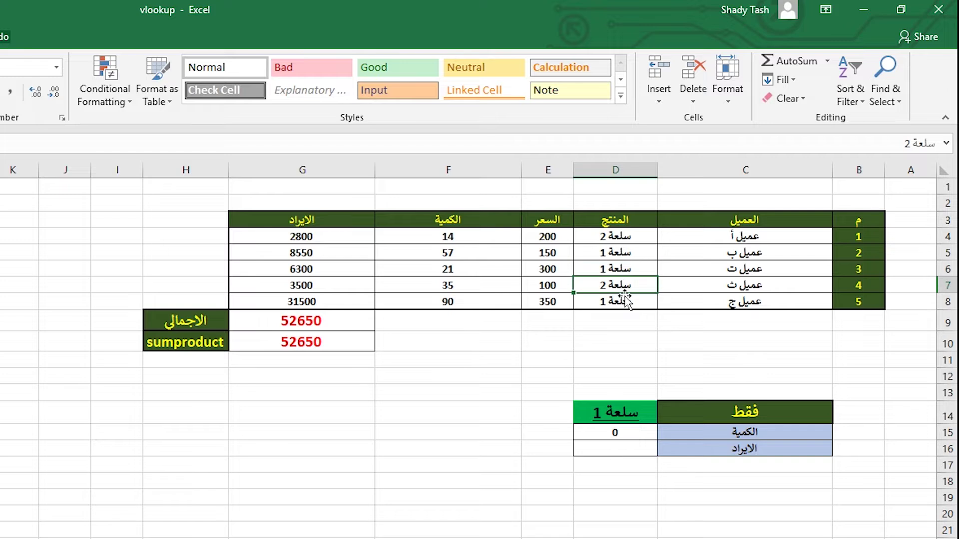
left_click(624, 301)
left_click(624, 239)
left_click(623, 252)
left_click(622, 269)
left_click(619, 284)
left_click(619, 298)
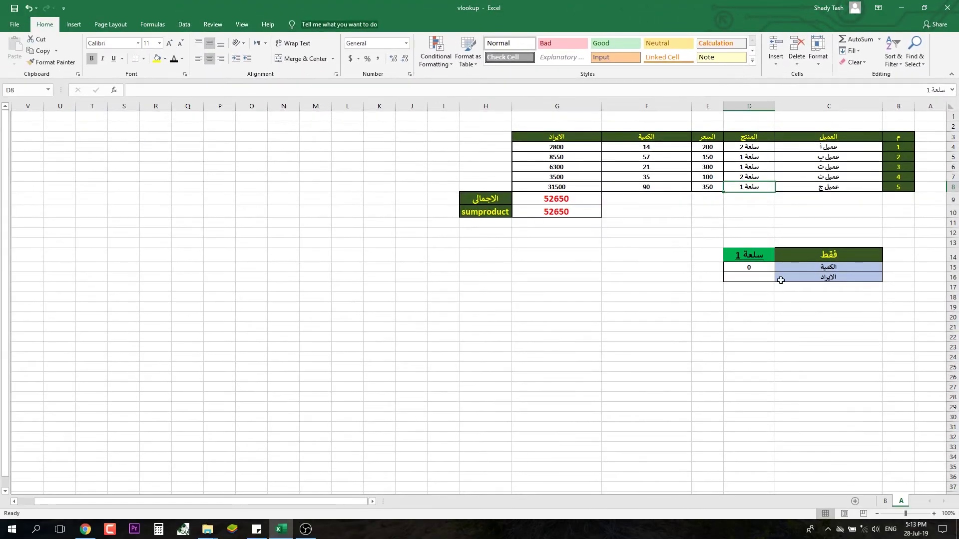
- Multiply the condition in the D15 formula by 1, making it =SUMPRODUCT(1*(D4:D8=D14),F4:F8)
left_click(771, 269)
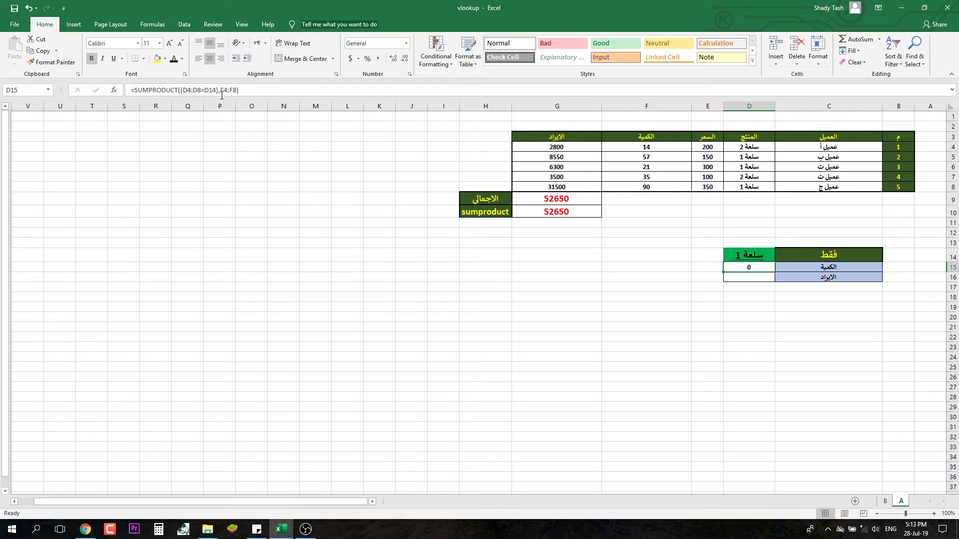
left_click(179, 90)
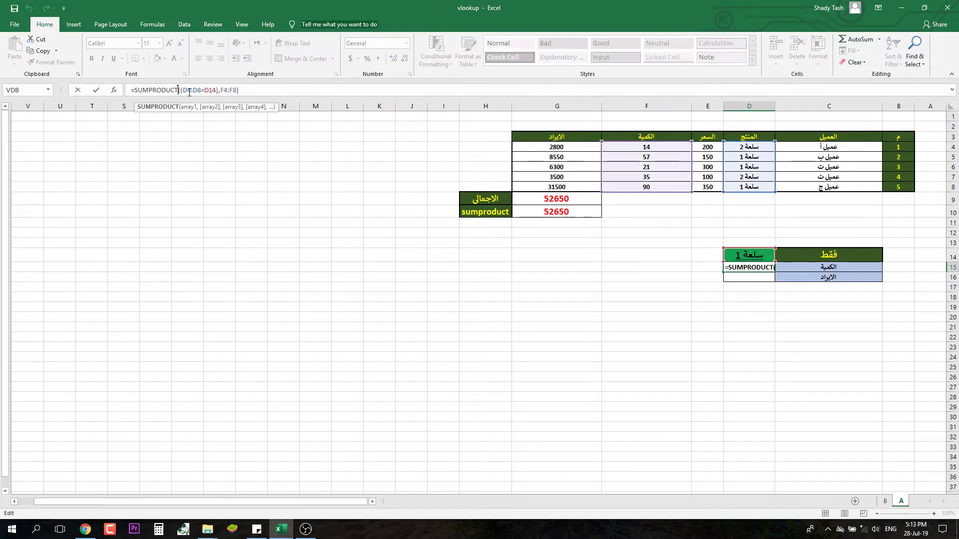
key("Right")
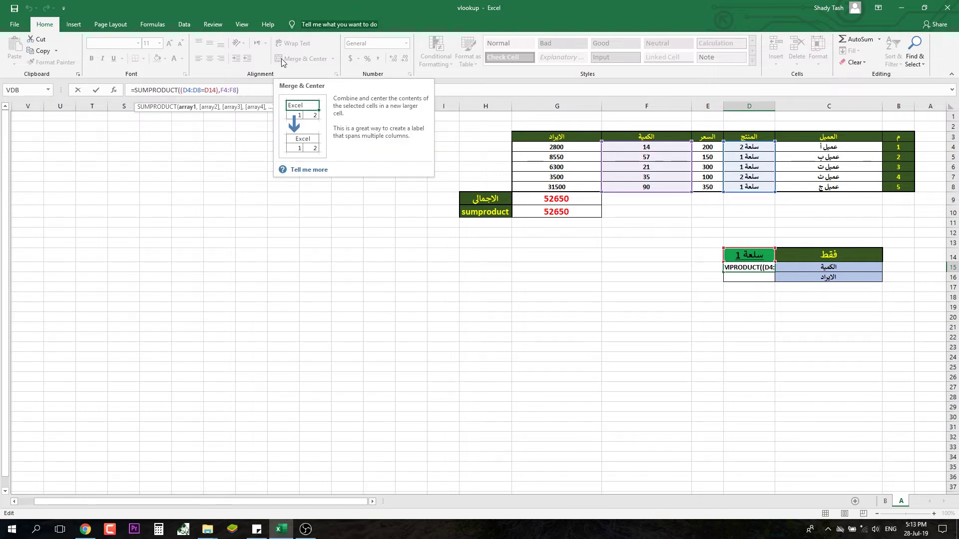
type("1*")
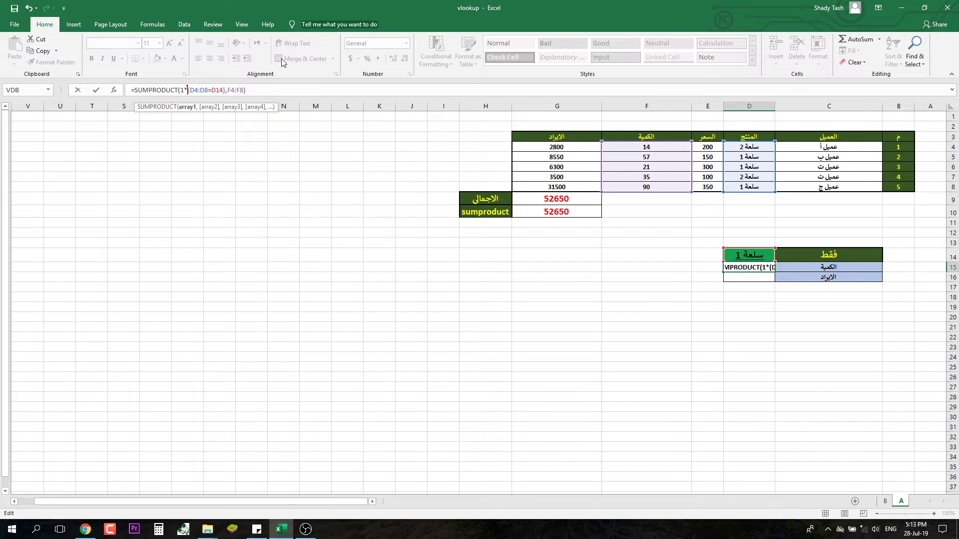
key("Return")
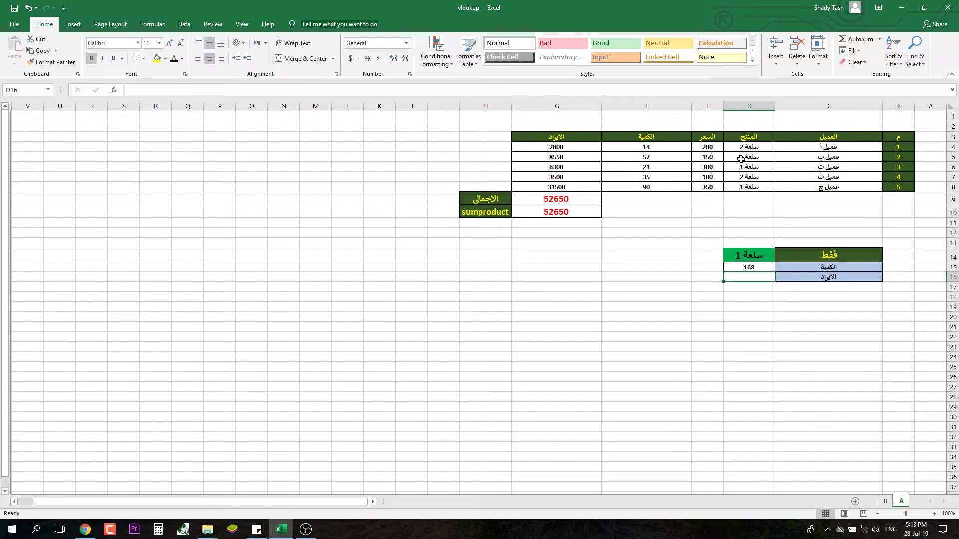
- Fill the سلعة 1 rows D5:G5, D6:G6 and D8:G8 with yellow
left_click_drag(736, 159, 554, 162)
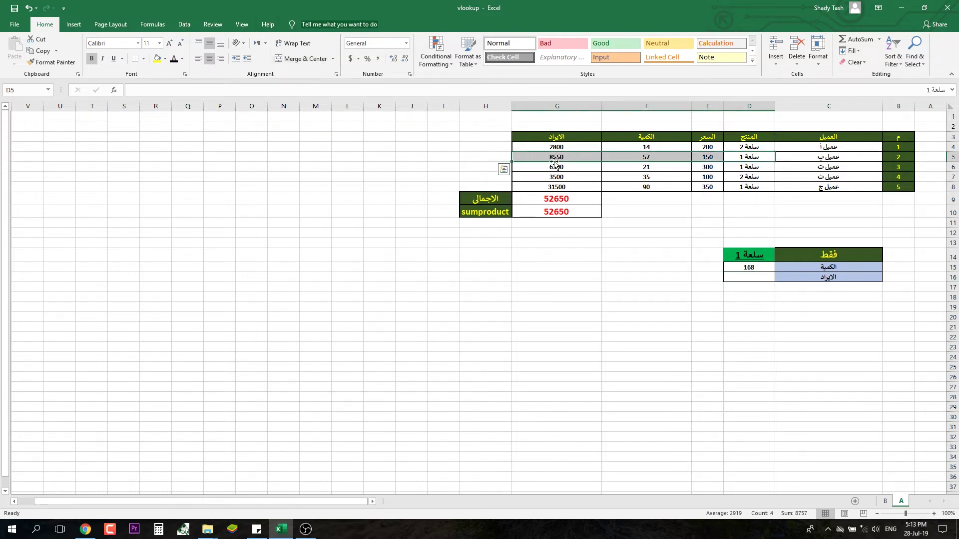
left_click(157, 59)
left_click_drag(754, 168, 554, 168)
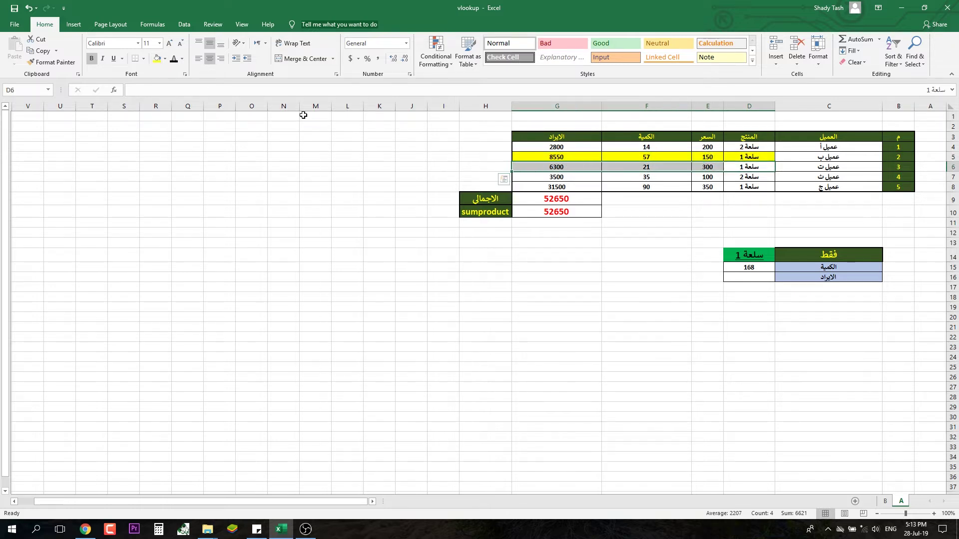
left_click(157, 58)
left_click_drag(754, 186, 518, 184)
left_click(157, 59)
left_click(528, 253)
left_click(842, 263)
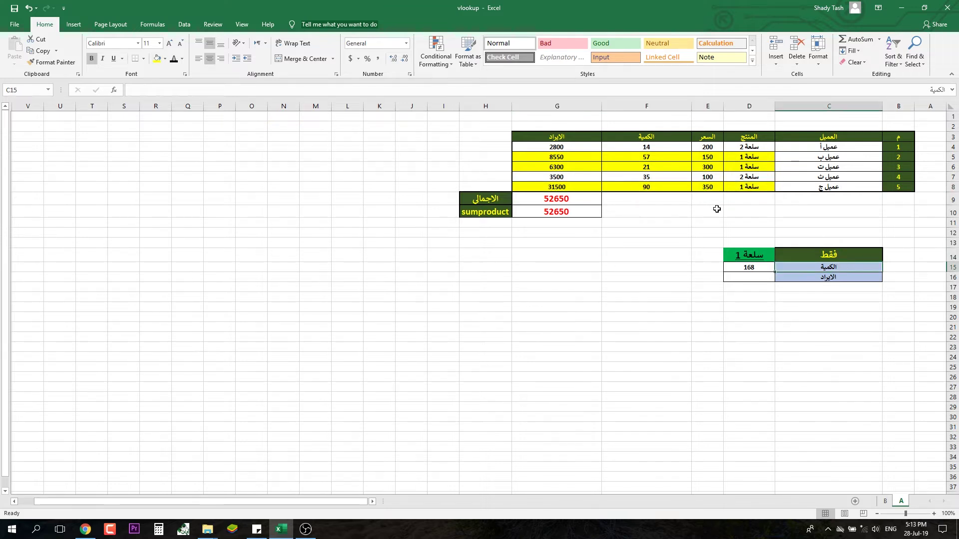
- Check the sum of the highlighted quantities F5, F6 and F8 against the D15 result
left_click(651, 161)
left_click_drag(651, 163, 651, 168)
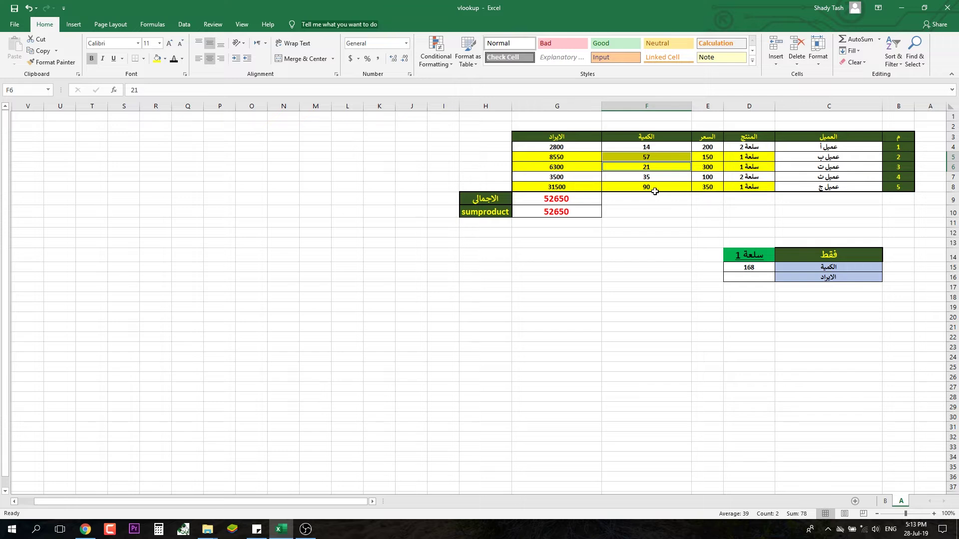
left_click(651, 187, "ctrl")
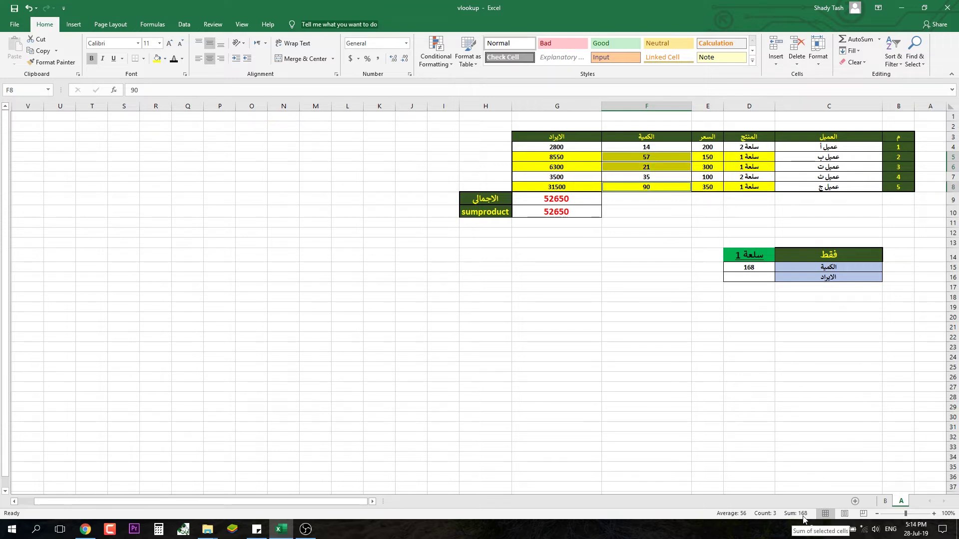
left_click(763, 322)
- Replace the 1* in the D15 formula with a double minus, making it =SUMPRODUCT(--(D4:D8=D14),F4:F8)
left_click(750, 268)
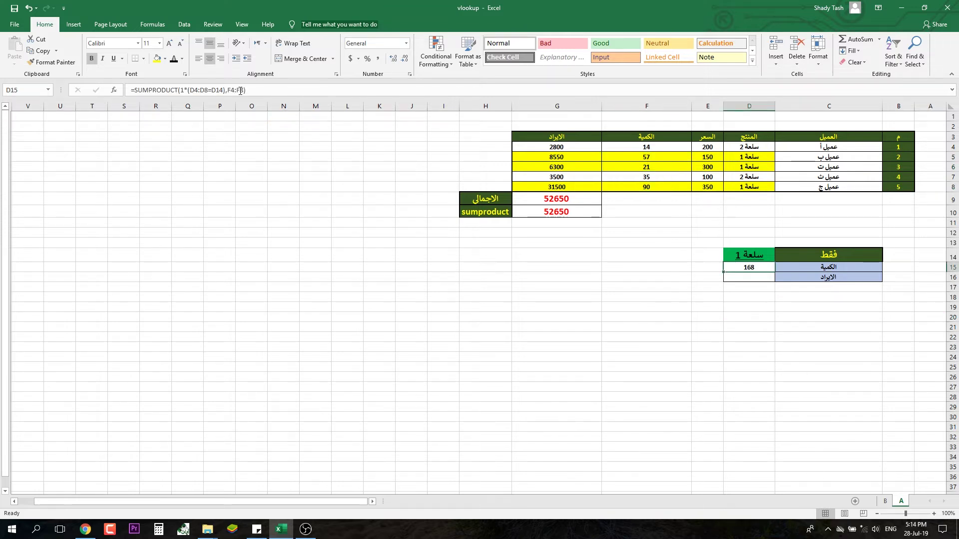
left_click(183, 90)
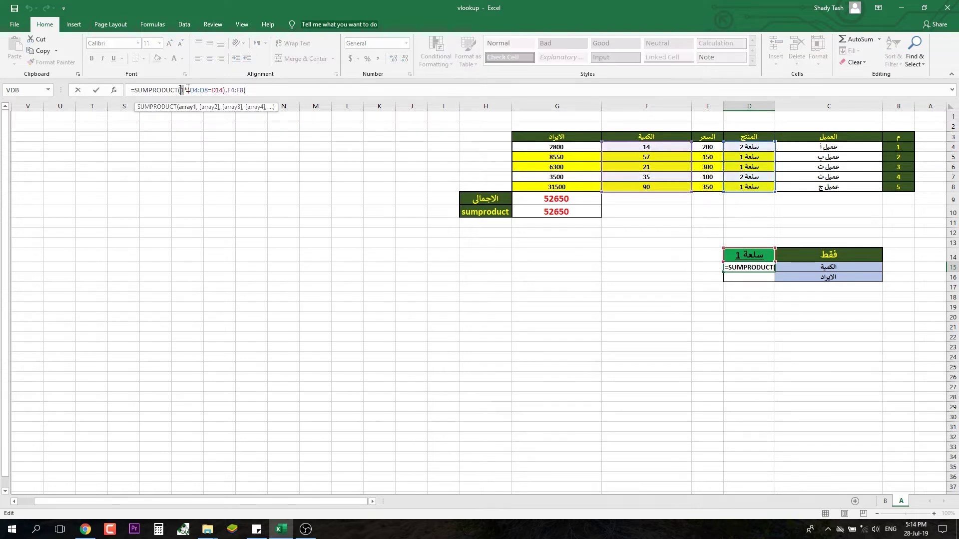
left_click(188, 88)
key("BackSpace")
key("BackSpace")
type("--")
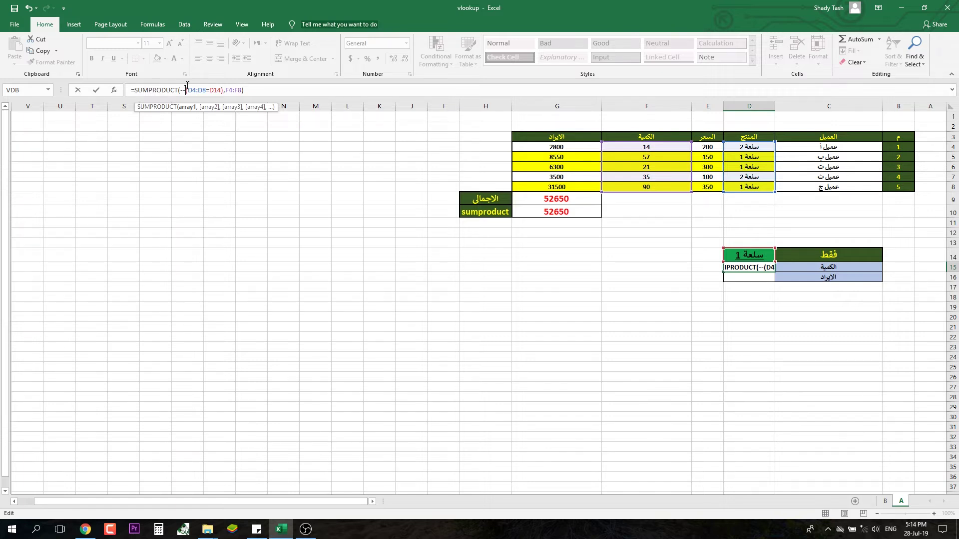
key("Return")
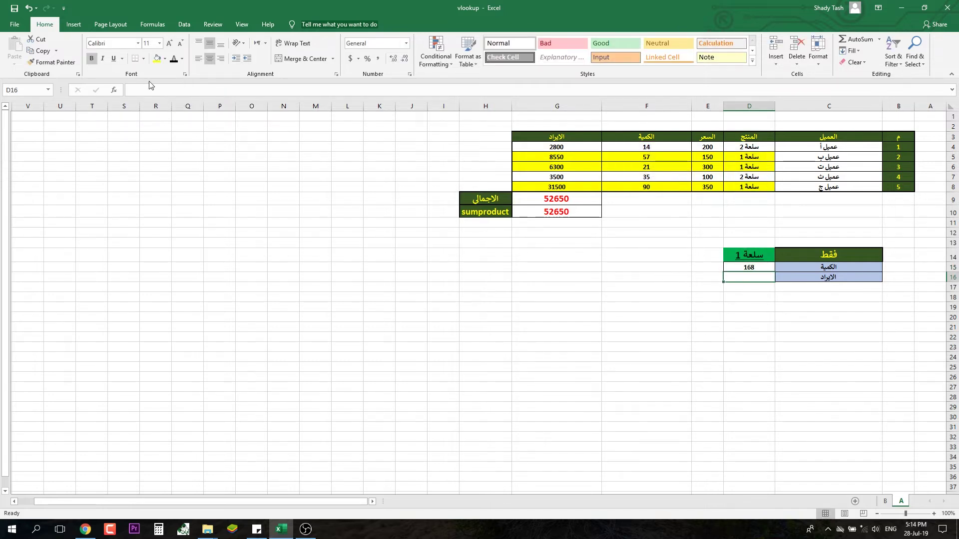
- Remove the double minus from the D15 formula, leaving =SUMPRODUCT((D4:D8=D14),F4:F8)
left_click(742, 267)
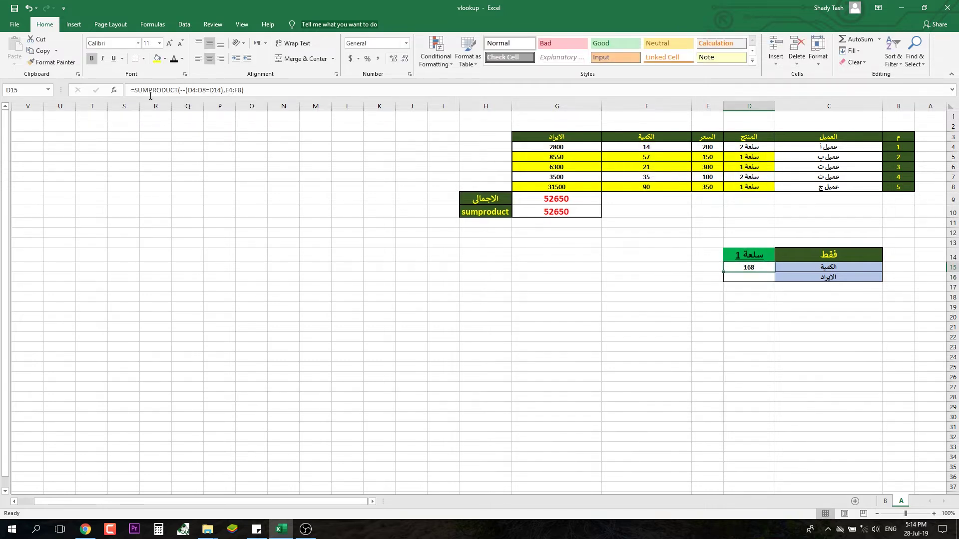
left_click(185, 90)
key("BackSpace")
key("BackSpace")
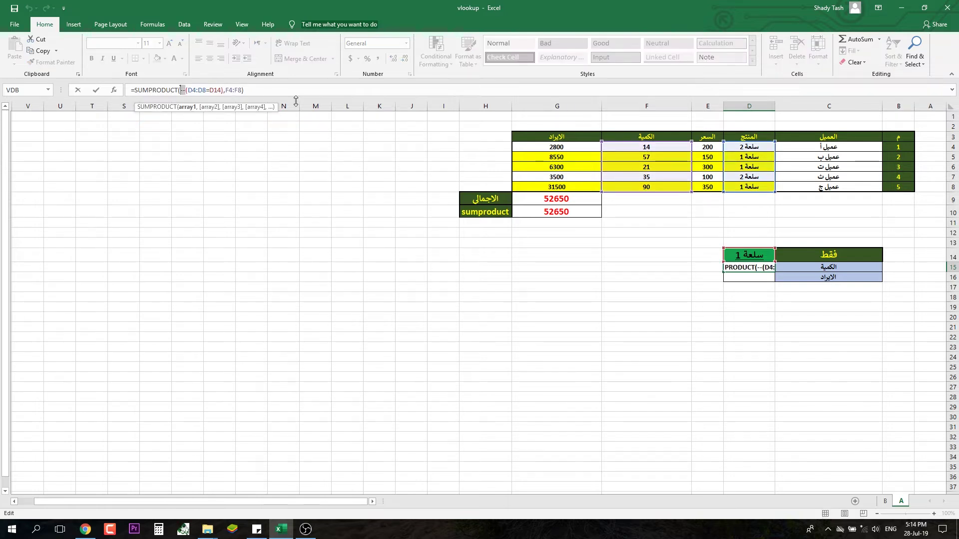
key("ctrl+Return")
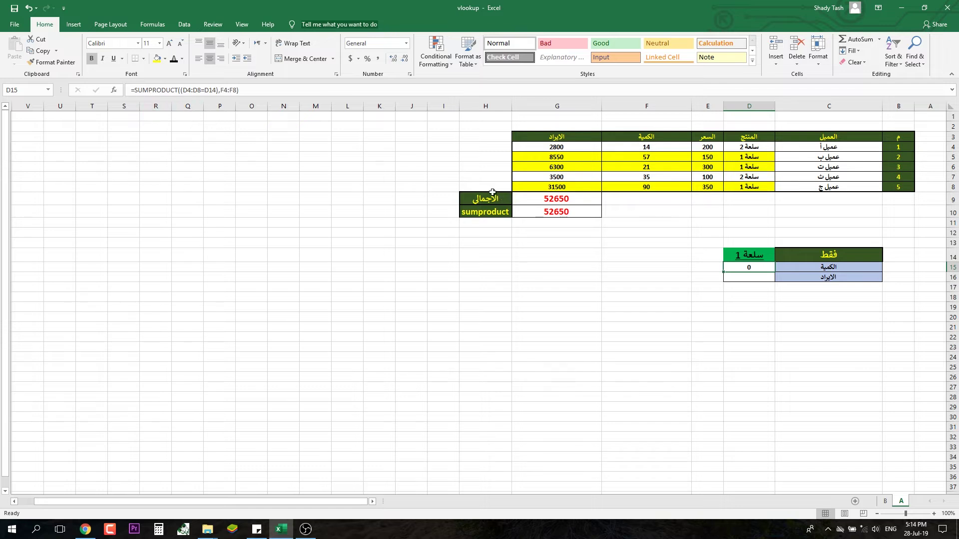
- Replace the comma between the D15 formula's arrays with multiplication, making it =SUMPRODUCT((D4:D8=D14)*F4:F8)
left_click(223, 90)
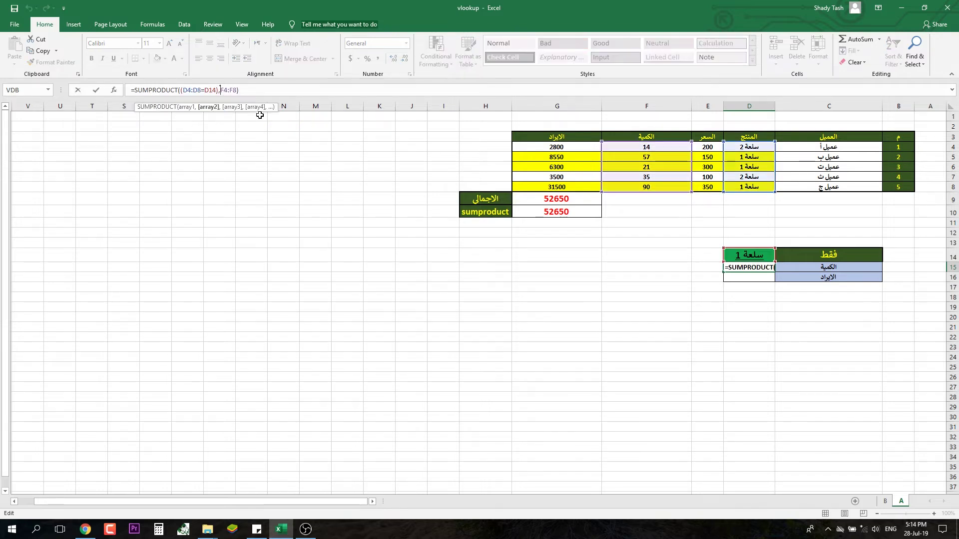
key("End")
key("Left")
key("Delete")
type("*")
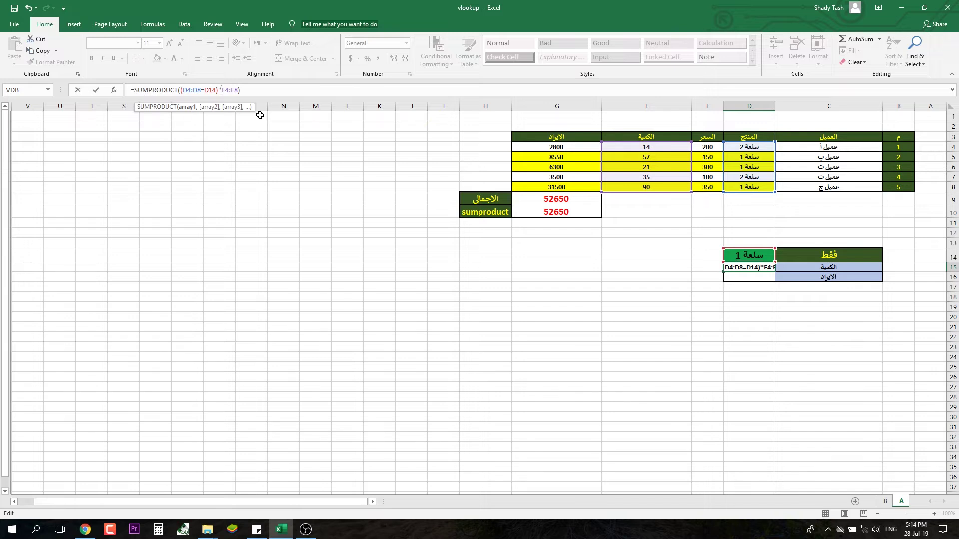
key("ctrl+Return")
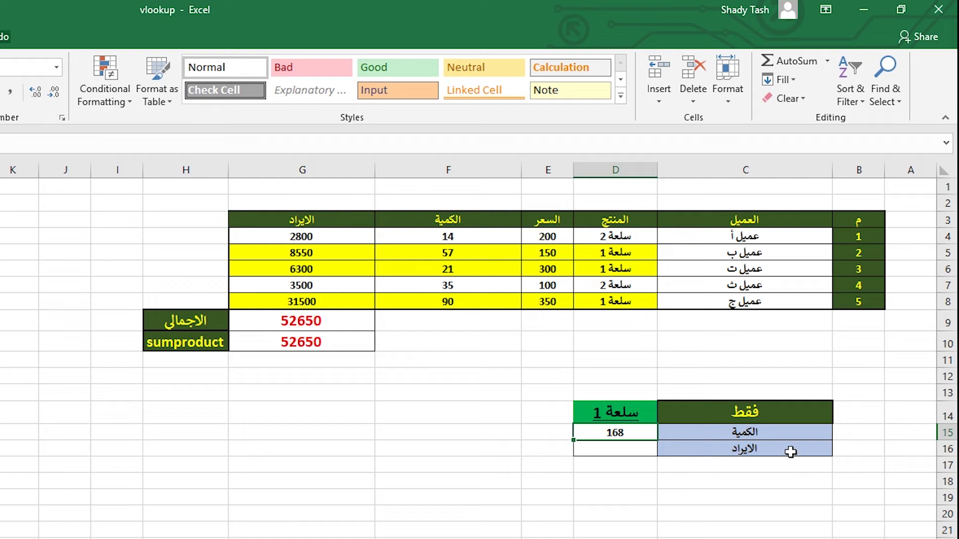
- Start a SUMPRODUCT formula in D16 for the product's revenue with the condition (D4:D8=D14)
left_click(790, 452)
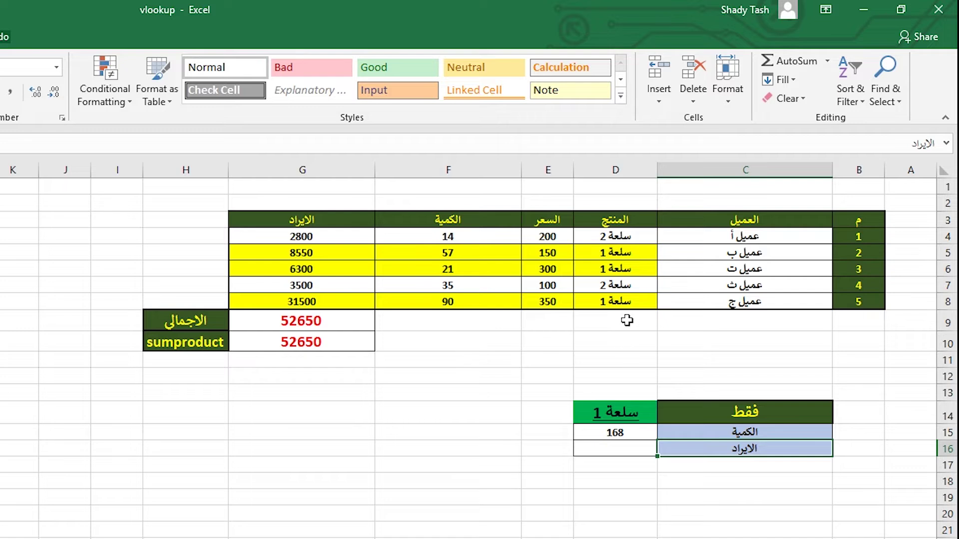
left_click(633, 414)
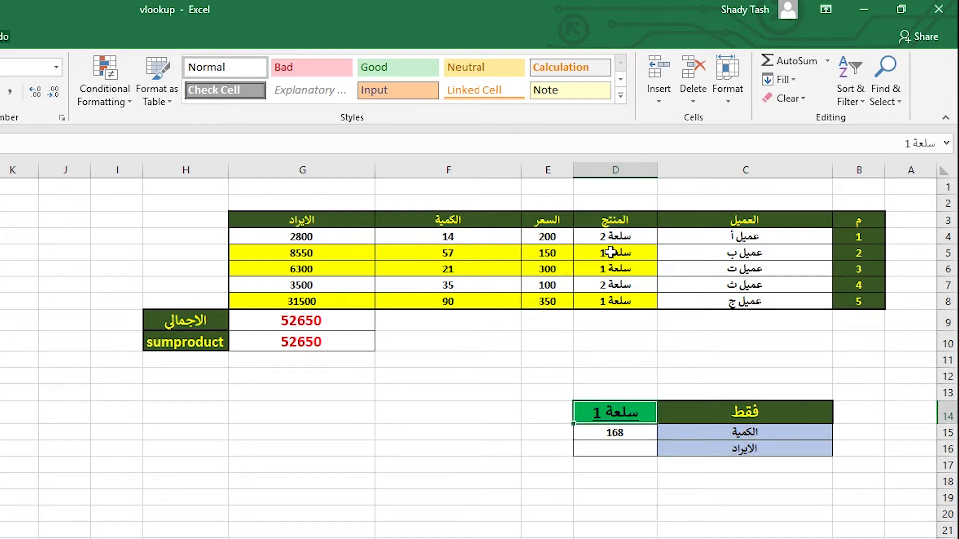
left_click(625, 446)
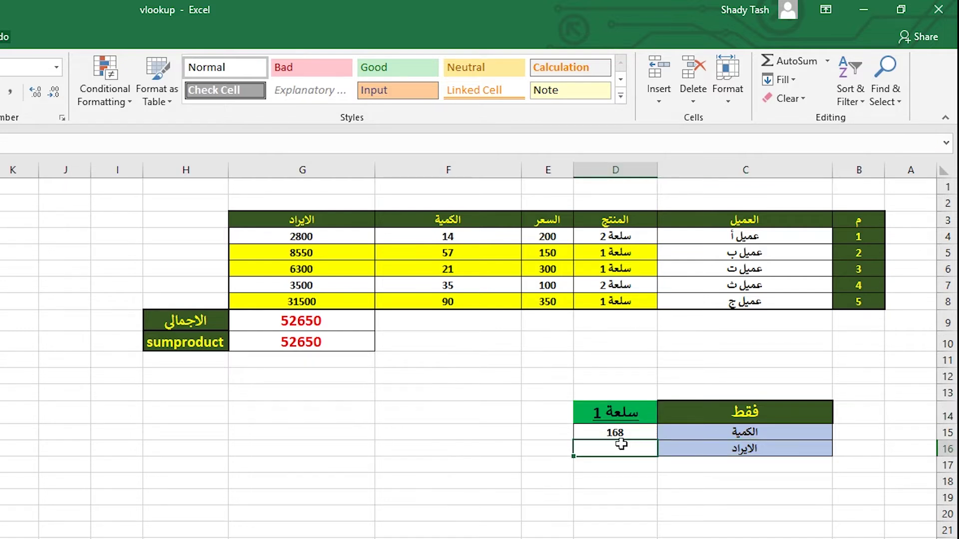
type("=su")
key("Down")
key("Down")
key("Down")
key("Down")
key("Down")
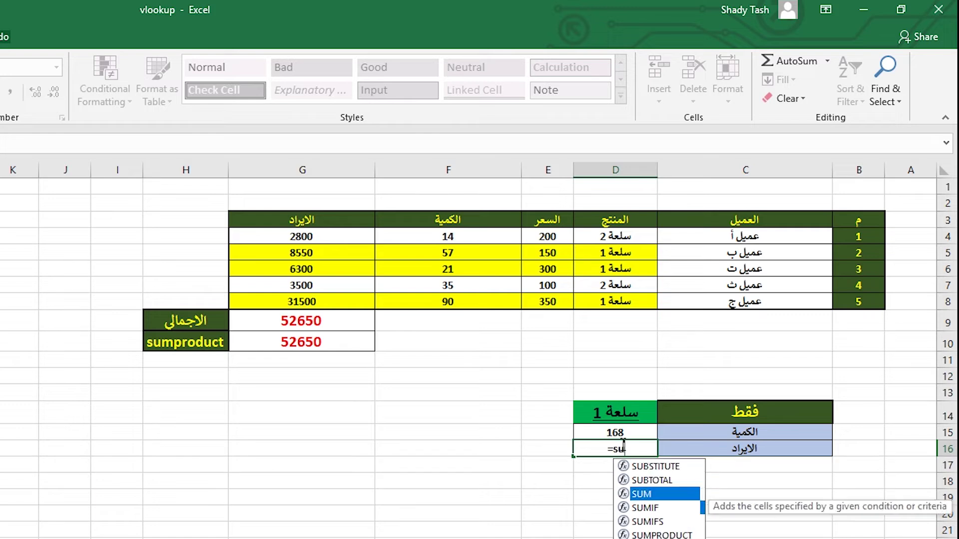
key("Tab")
type("(")
left_click_drag(624, 239, 618, 312)
type("=")
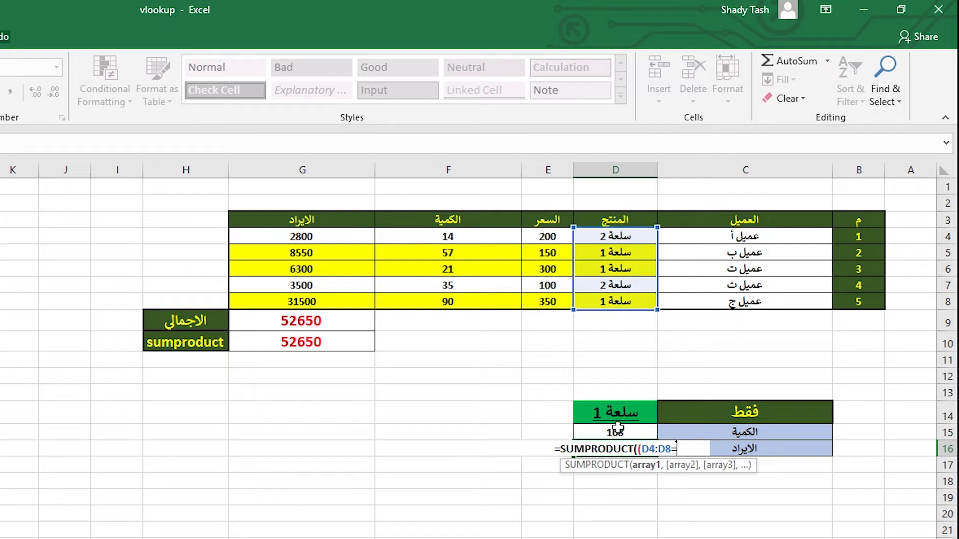
left_click(629, 416)
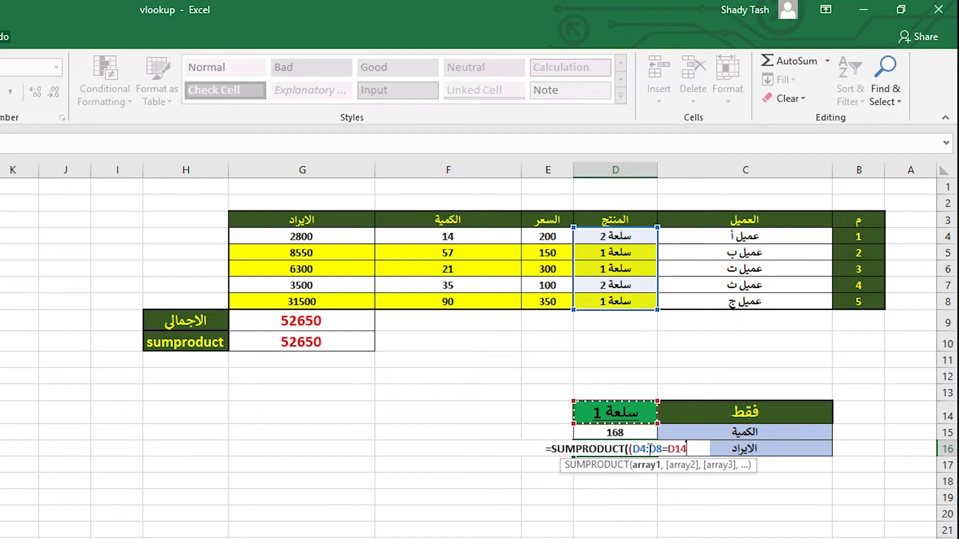
type(")")
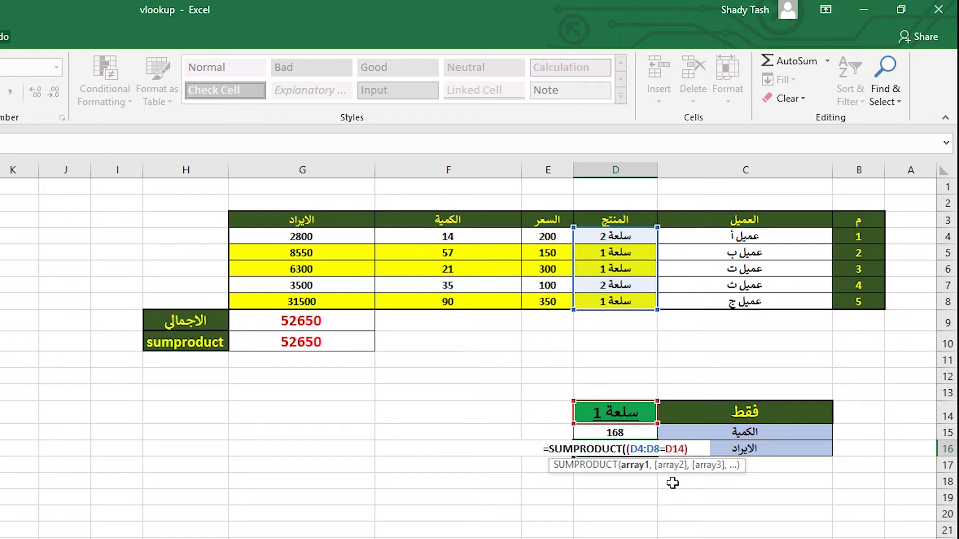
- Multiply the condition by the revenue range G4:G8 and enter D16 as =SUMPRODUCT((D4:D8=D14)*G4:G8)
type("*")
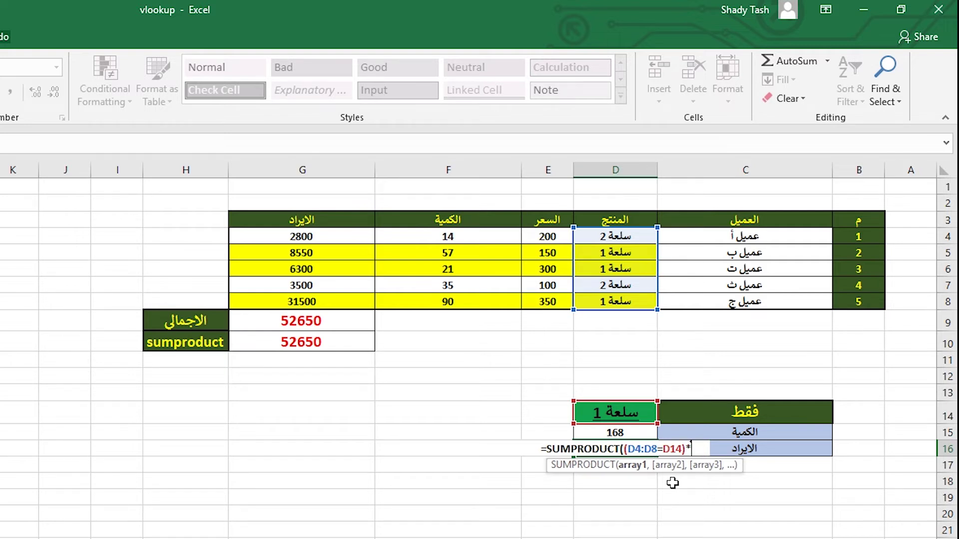
left_click(260, 236)
left_click_drag(264, 259, 274, 309)
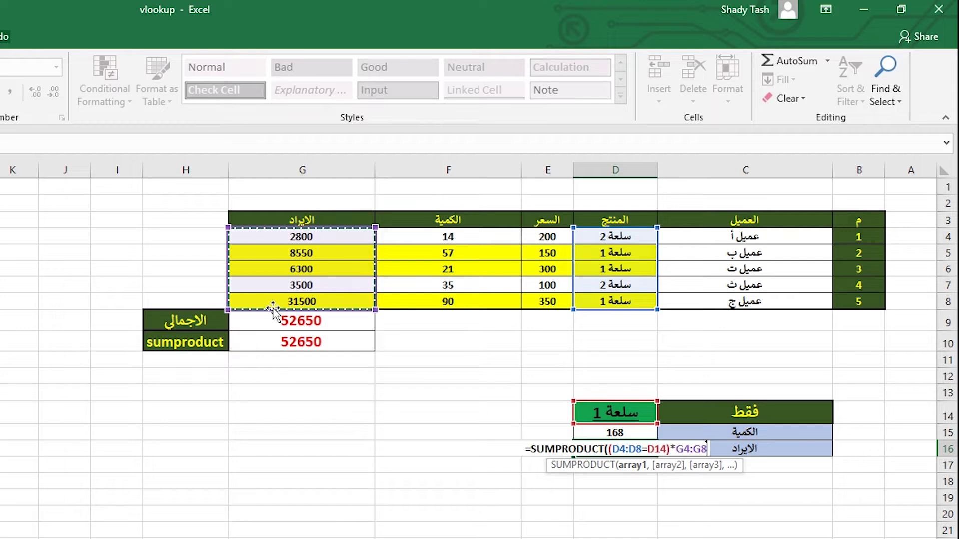
type(")")
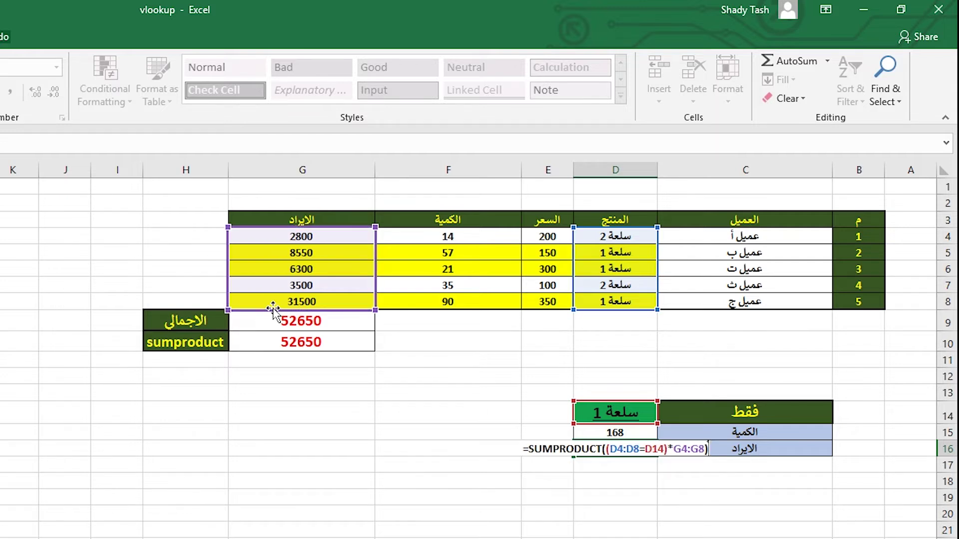
key("Return")
key("Up")
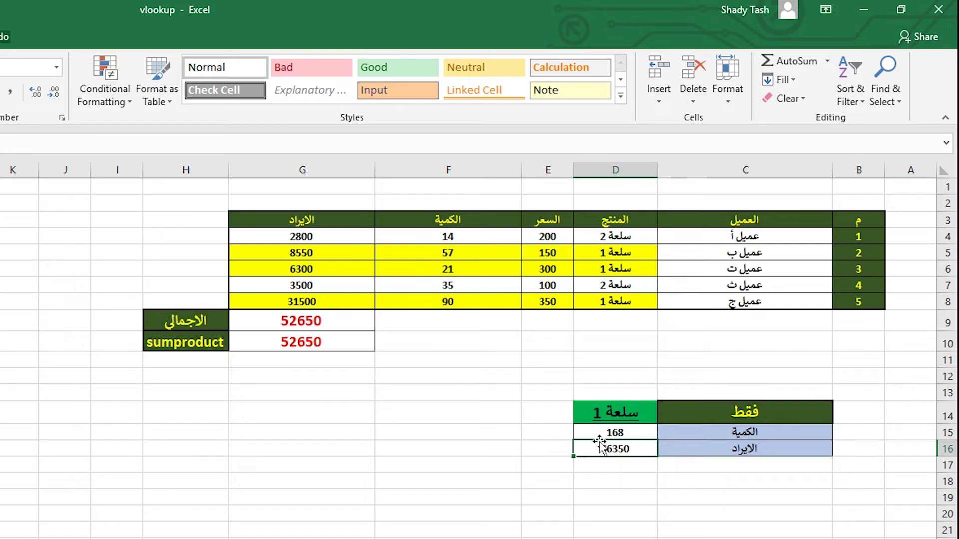
- Check the highlighted revenue cells G5, G6 and G8 against the D16 result
mouse_move(282, 262)
left_mouse_down()
mouse_move(285, 253)
mouse_move(286, 270)
left_mouse_up()
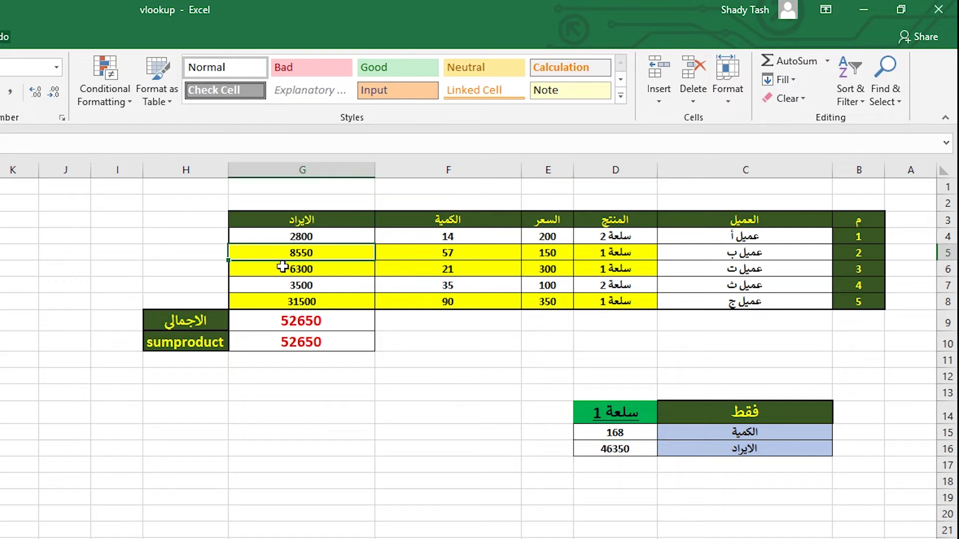
left_click(290, 302, "ctrl")
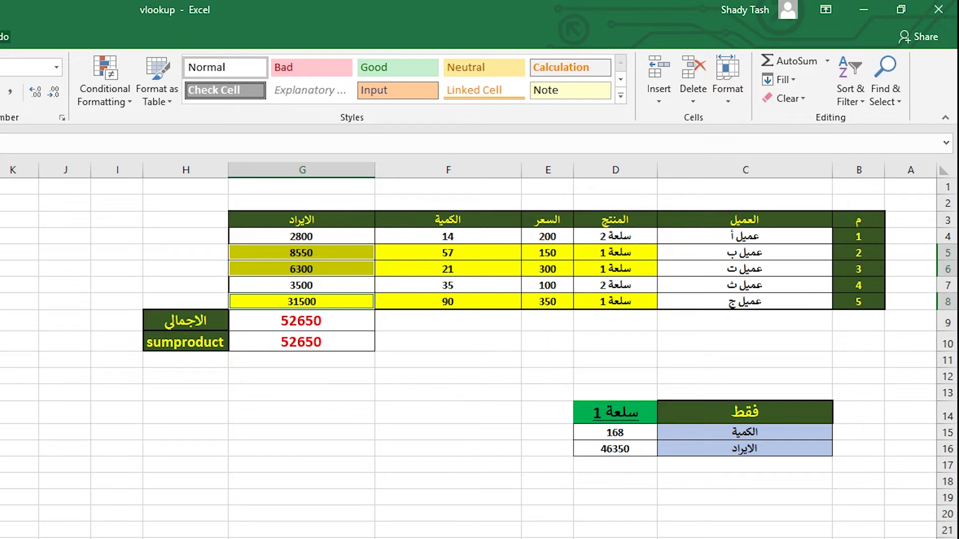
left_click(669, 479)
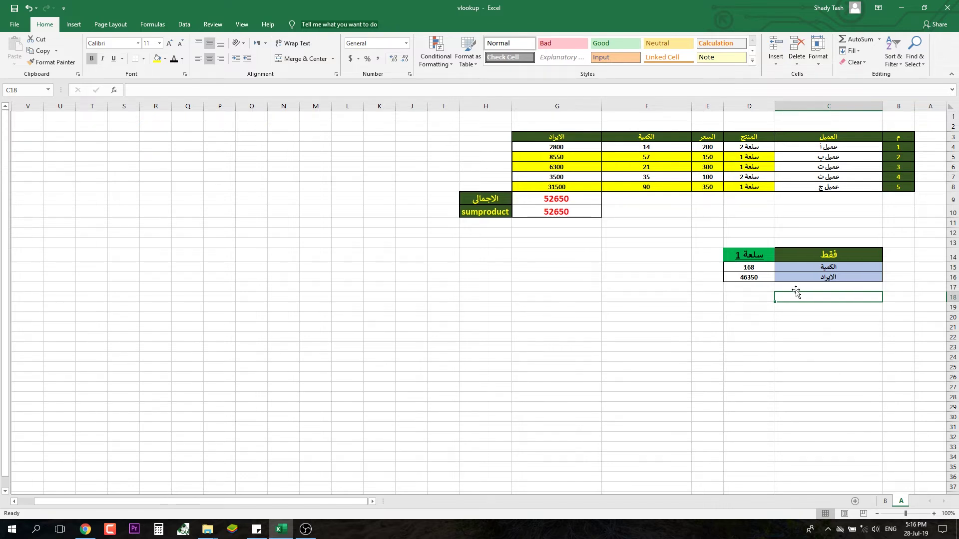
- Switch to sheet B, which holds the company table with year and month criteria
left_click(878, 385)
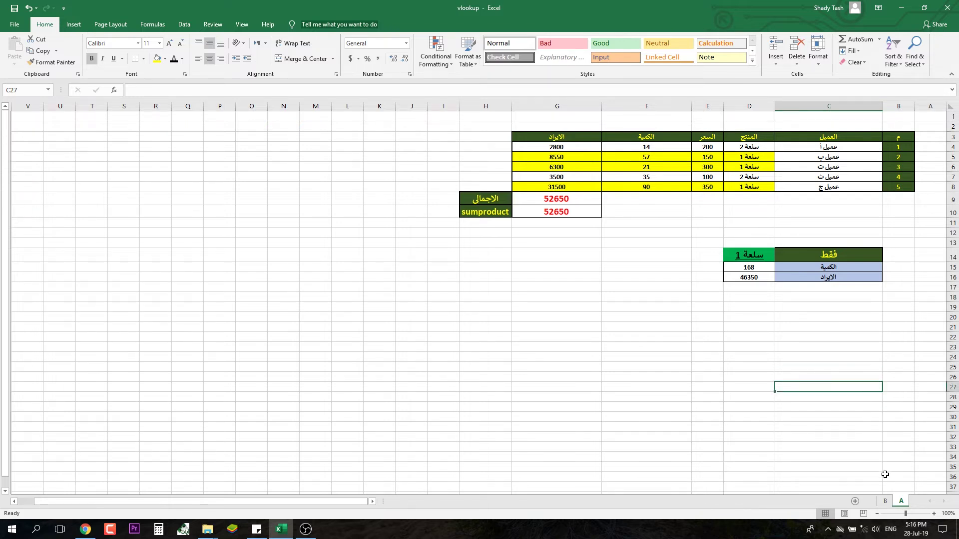
left_click(886, 501)
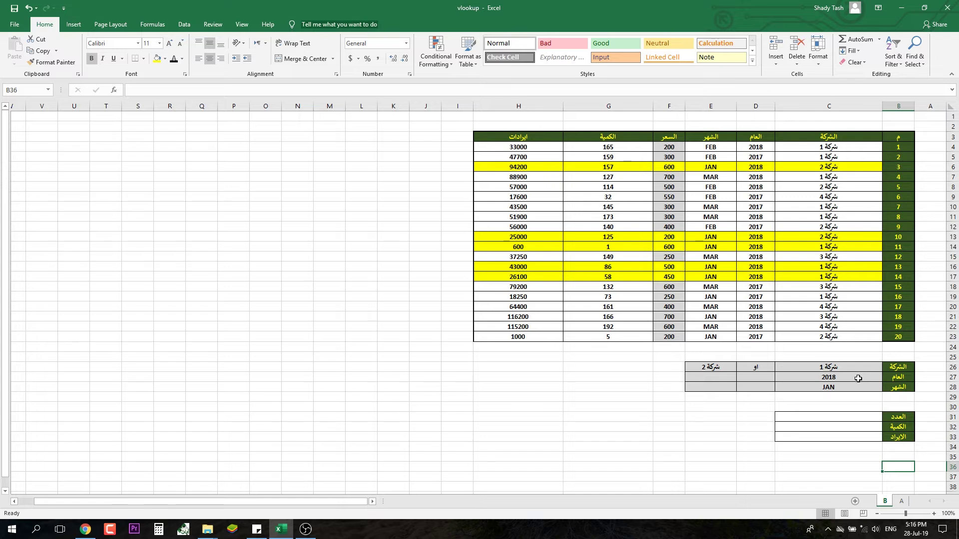
left_click(845, 279)
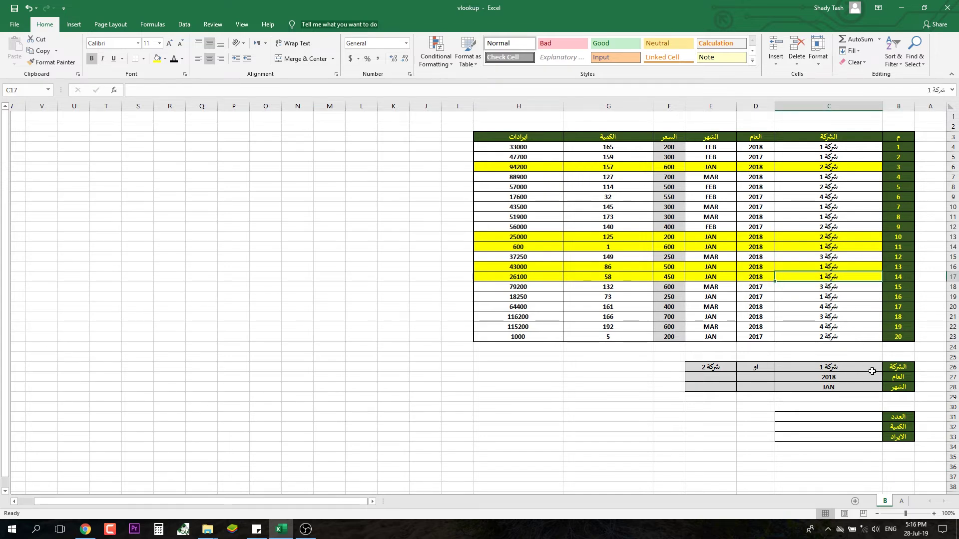
- Start a SUMPRODUCT formula in C31 for the count with the first company condition (C4:C23=C26) followed by a plus operator
left_click(868, 421)
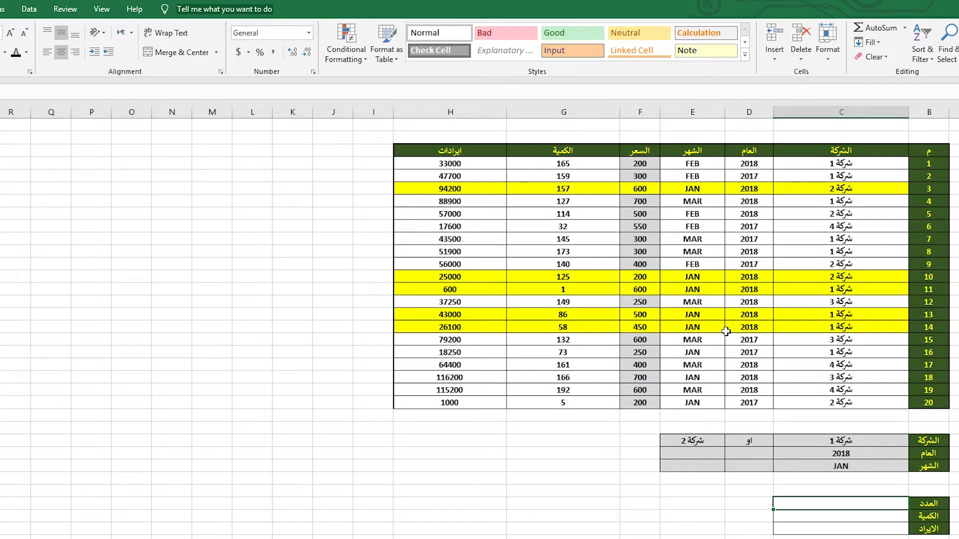
type("=")
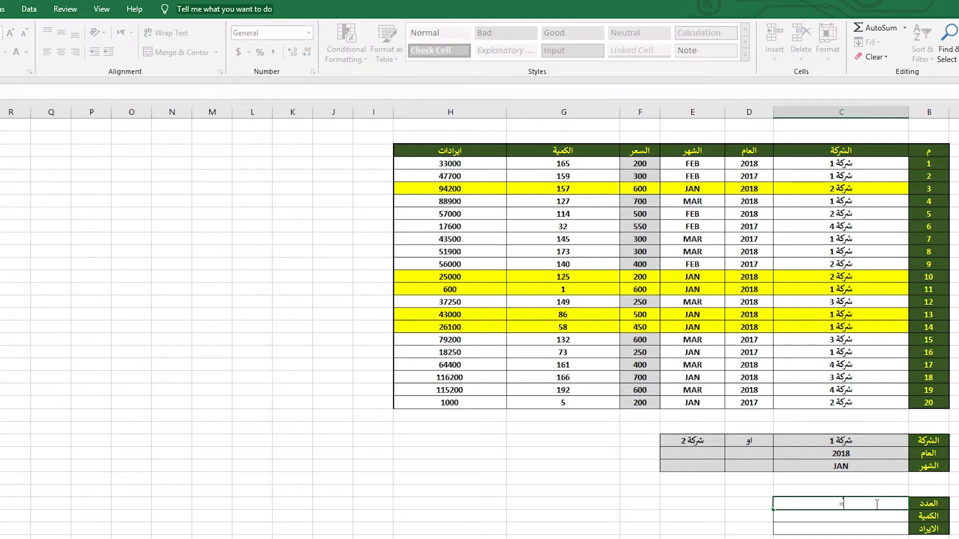
type("sum")
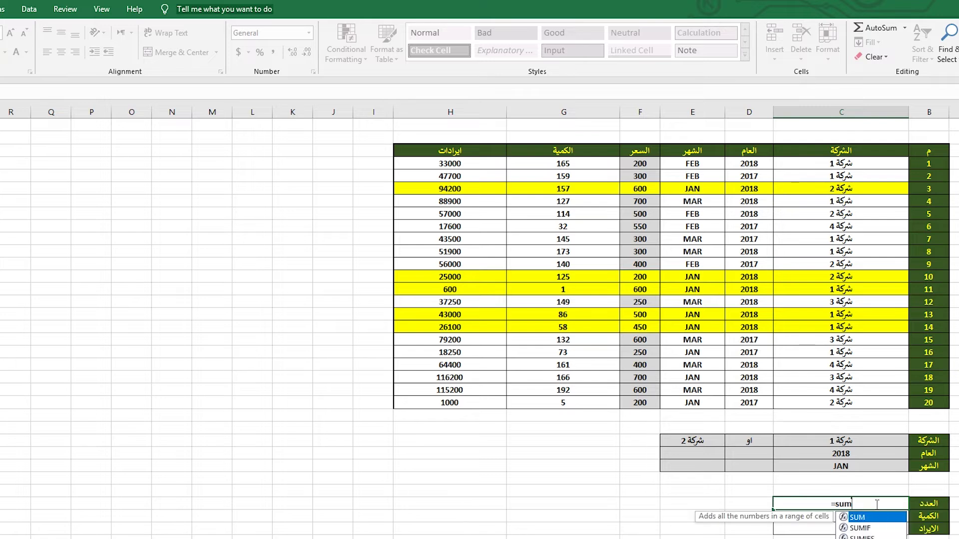
key("Down")
key("Down")
key("Down")
key("Tab")
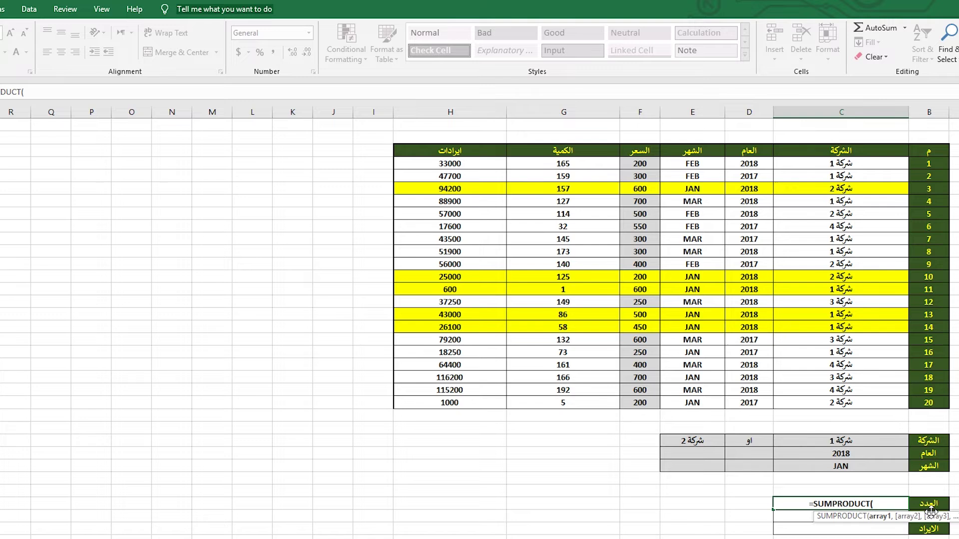
type("(")
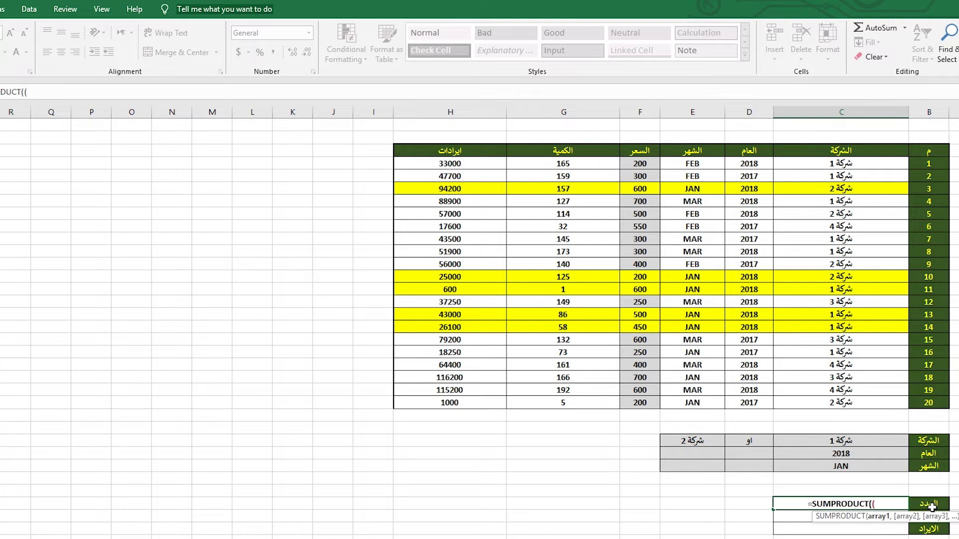
left_click_drag(844, 167, 819, 410)
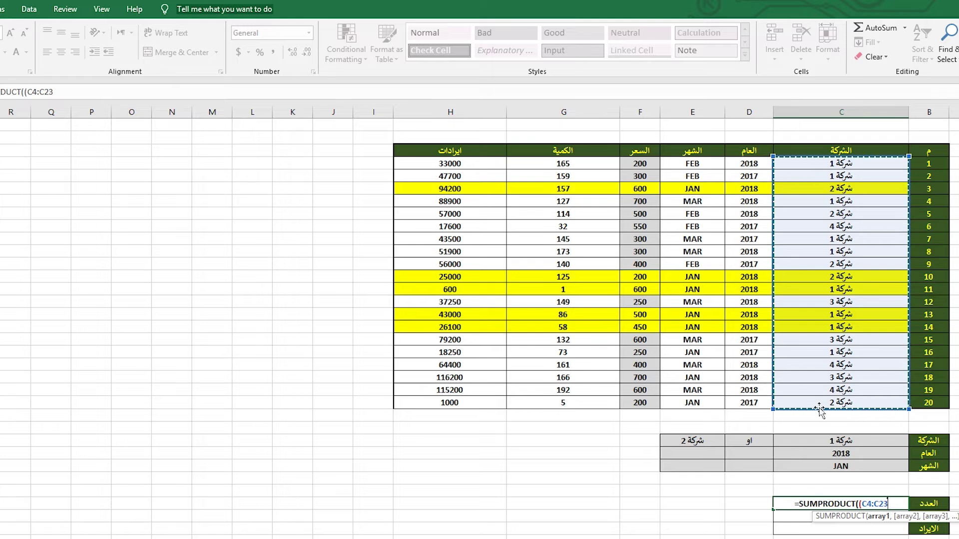
type("=")
left_click(829, 441)
type(")")
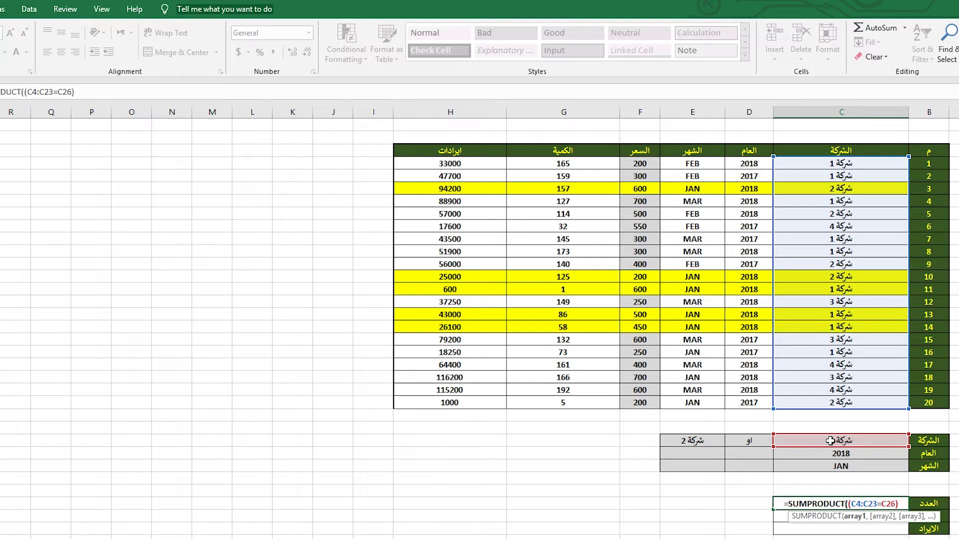
type("+")
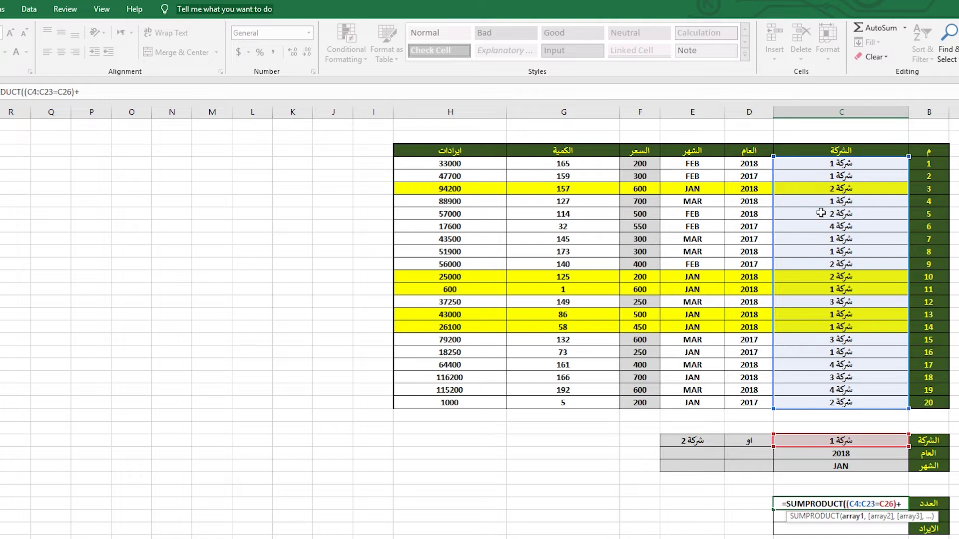
left_click_drag(820, 164, 826, 407)
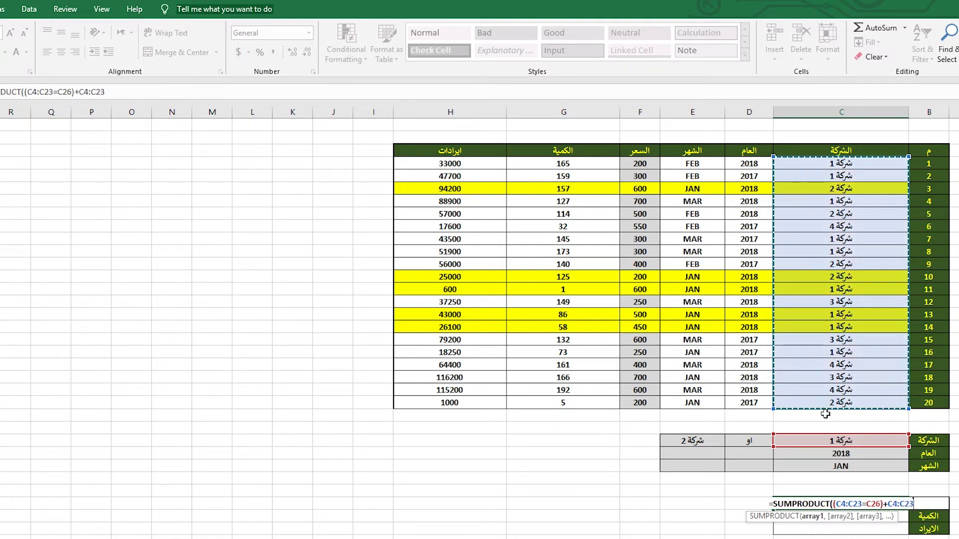
key("BackSpace")
key("BackSpace")
key("BackSpace")
key("BackSpace")
key("BackSpace")
key("BackSpace")
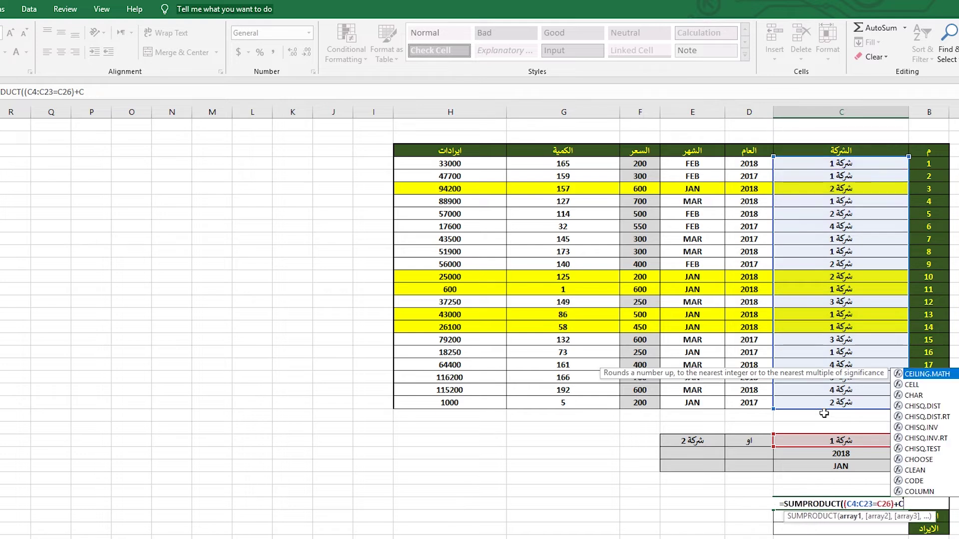
- Add the second company condition (C4:C23=E26) as the OR alternative in the C31 formula
type("(")
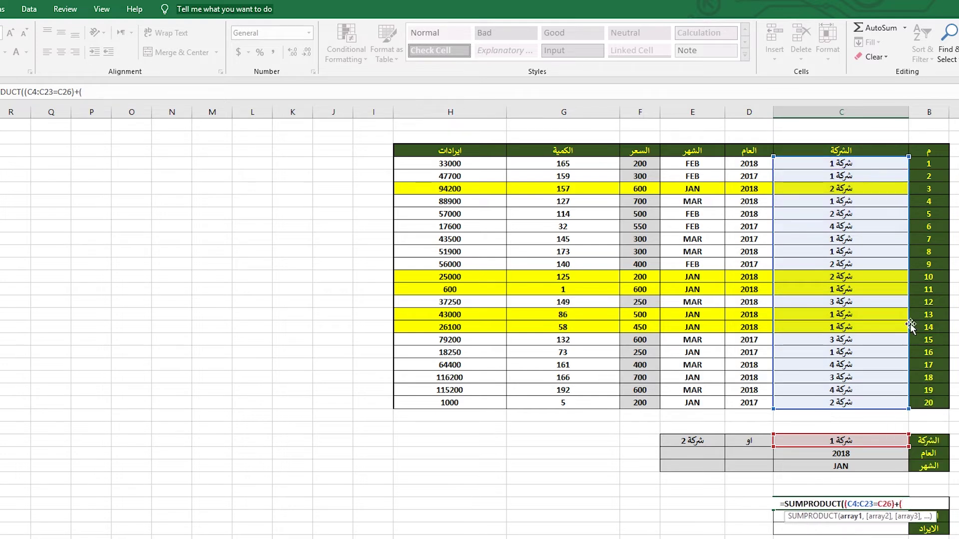
left_click_drag(842, 163, 836, 401)
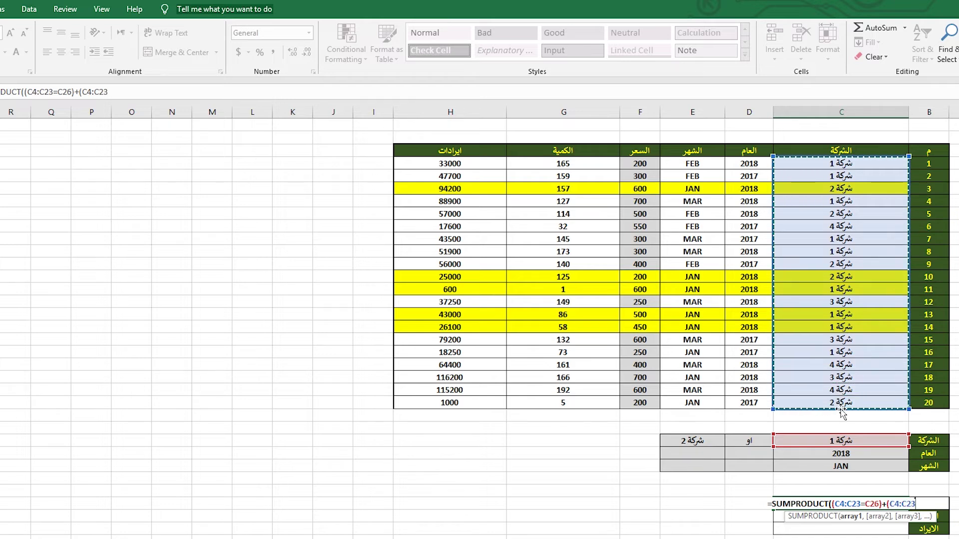
type("=")
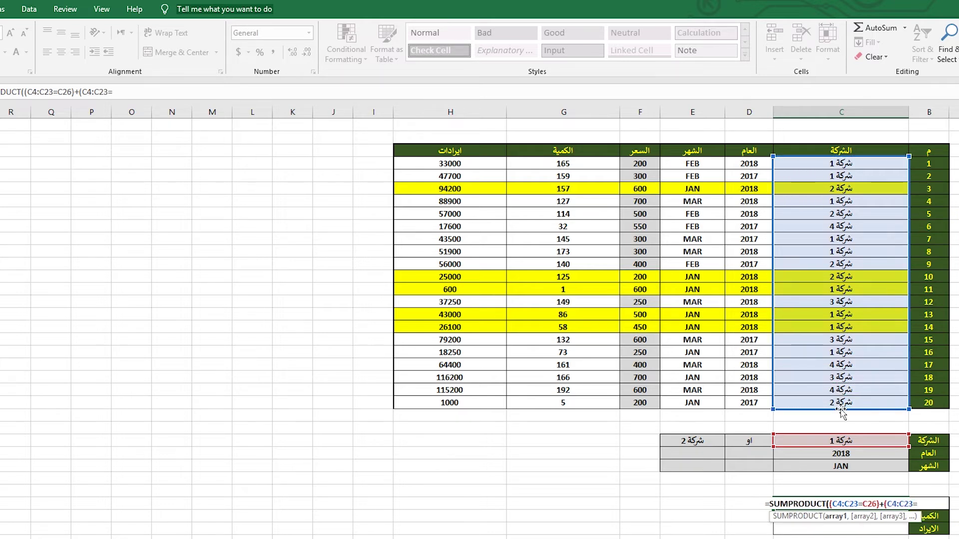
left_click(710, 441)
type(")")
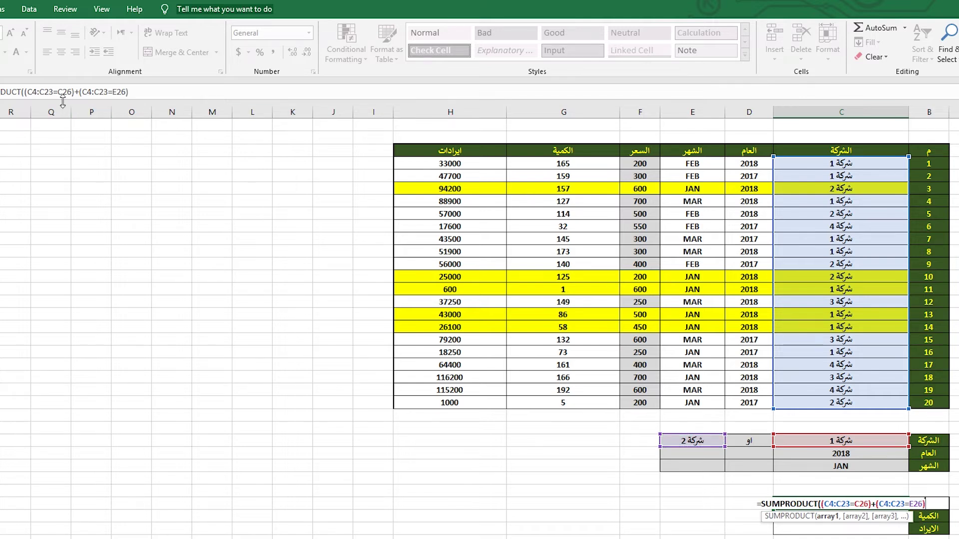
- Wrap the two added company conditions in one outer pair of parentheses in the C31 formula
left_click(24, 92)
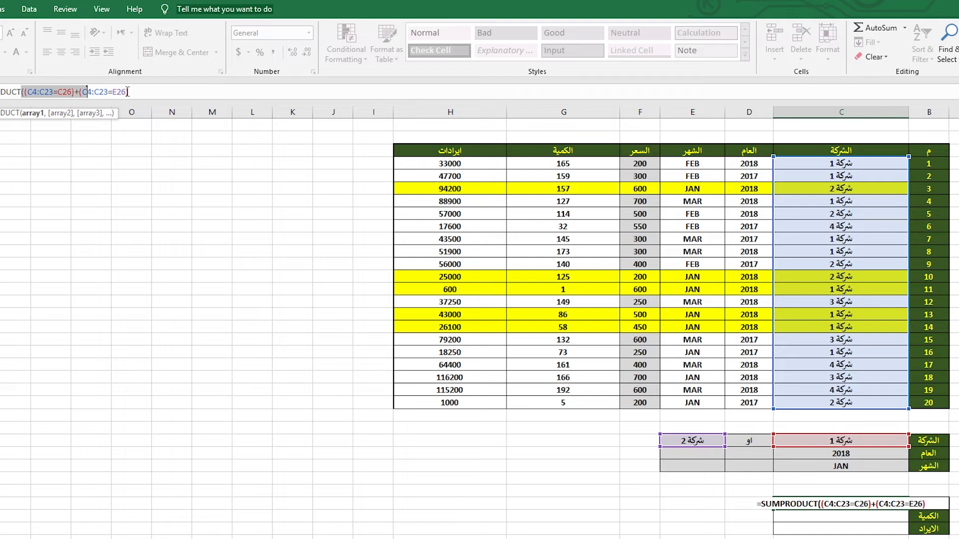
mouse_move(22, 91)
left_mouse_down()
mouse_move(129, 92)
mouse_move(31, 92)
left_mouse_up()
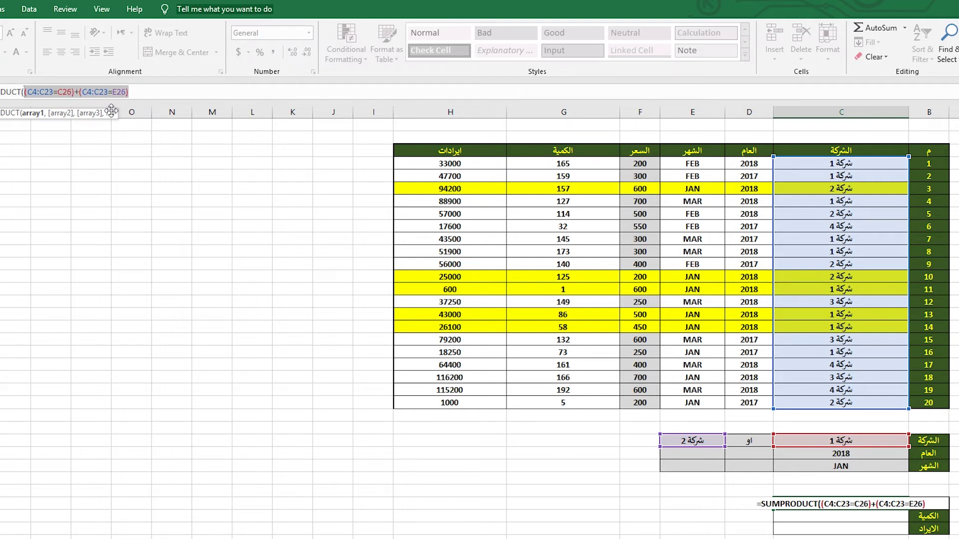
key("Left")
type("(")
key("End")
type(")")
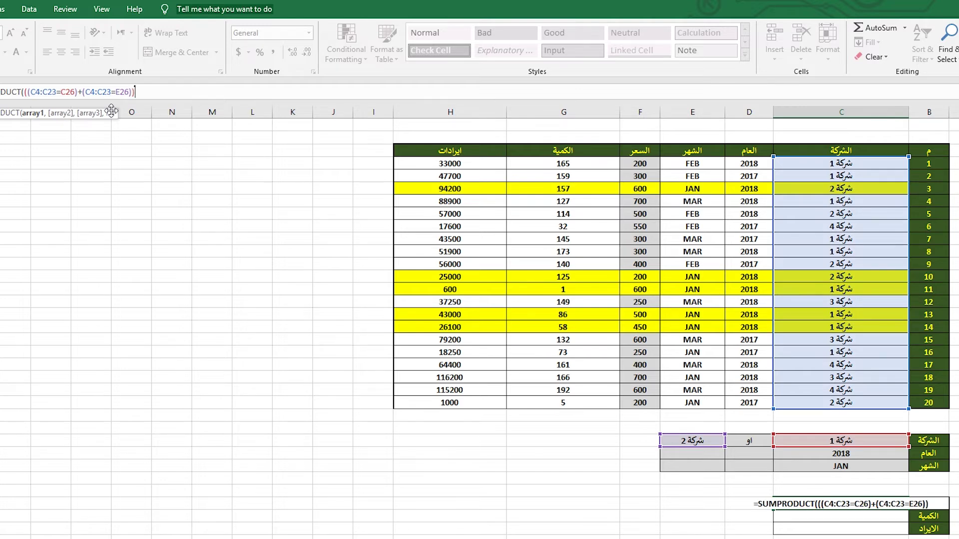
- Multiply the grouped company conditions by the year condition (D4:D23=C27) and open one more multiplied condition
type("*")
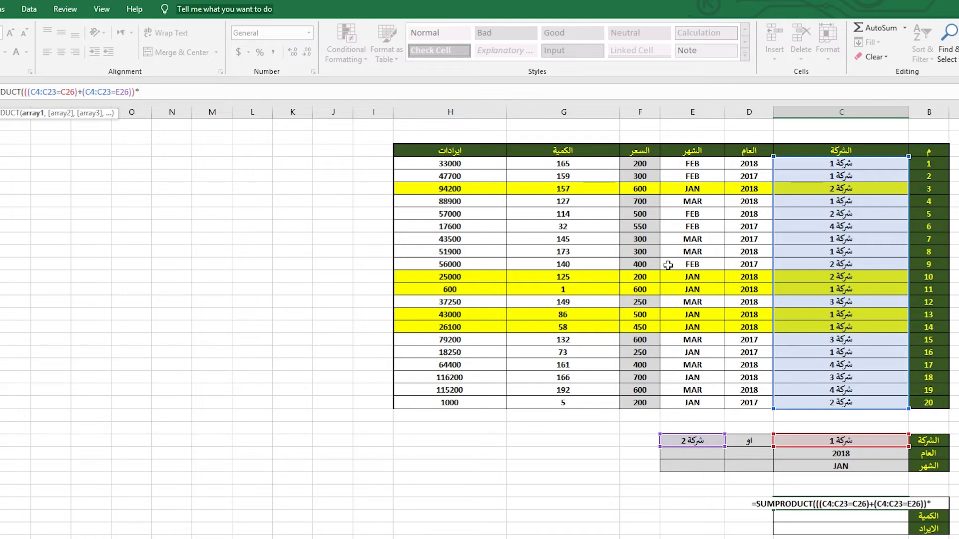
type("(")
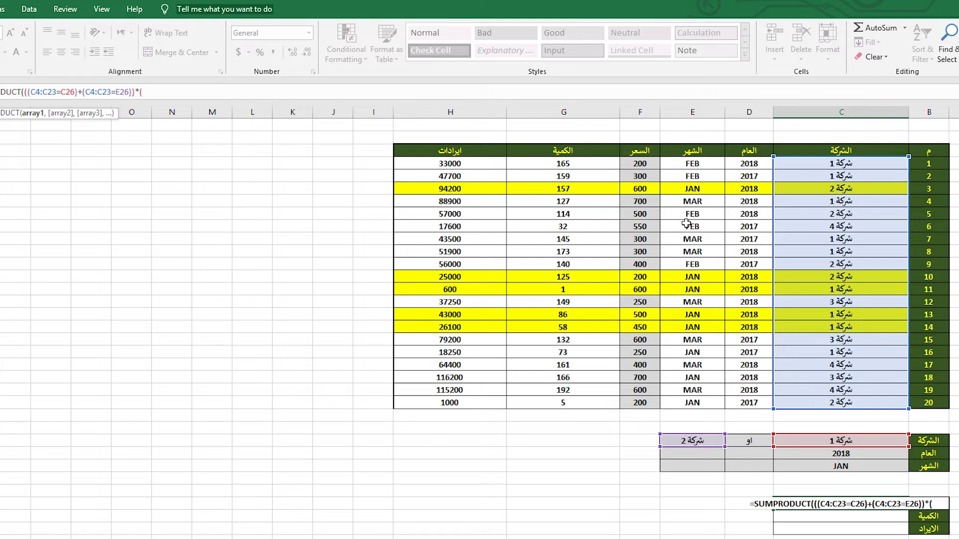
left_click_drag(734, 163, 735, 398)
type("=")
left_click(849, 452)
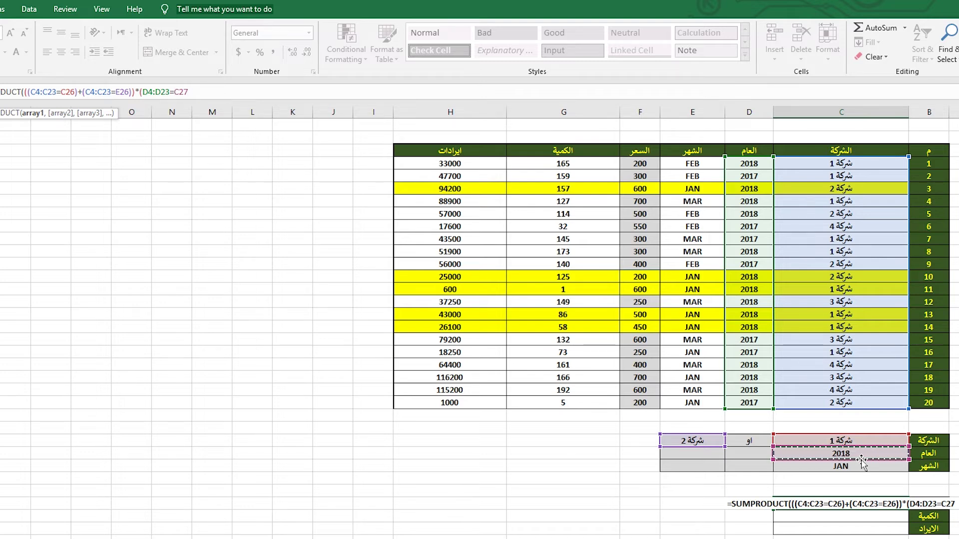
type(")*(")
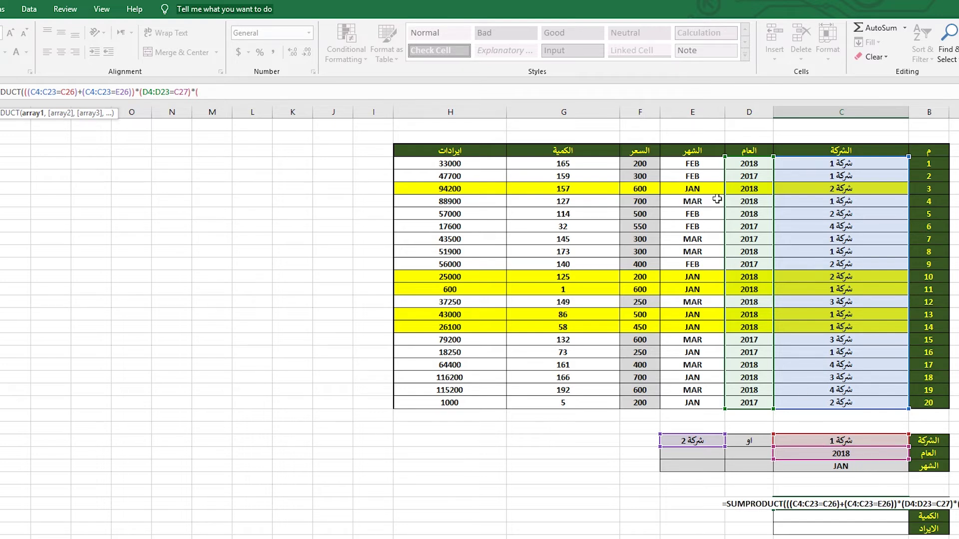
- Complete the month condition (E4:E23=C28) and enter C31 as =SUMPRODUCT(((C4:C23=C26)+(C4:C23=E26))*(D4:D23=C27)*(E4:E23=C28))
left_click_drag(714, 169, 701, 399)
type("=")
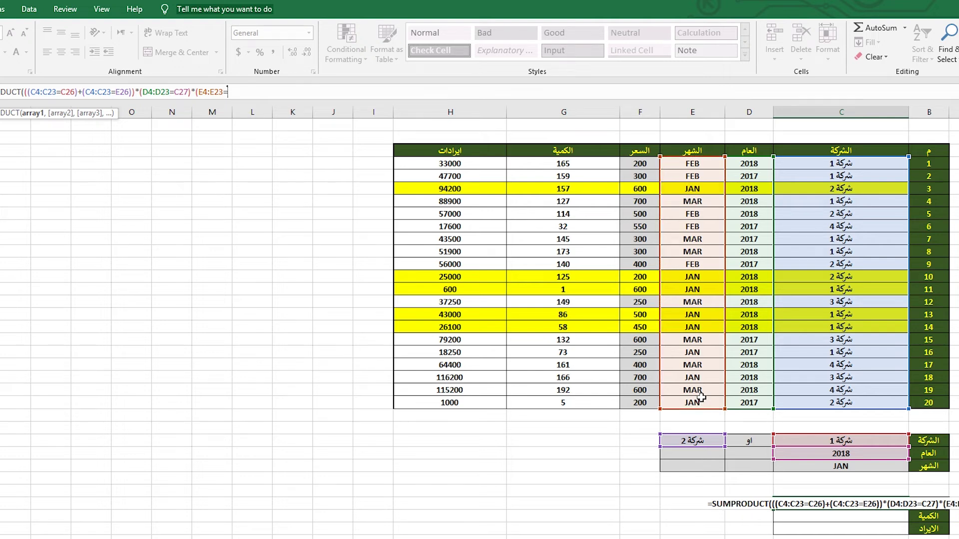
left_click(796, 466)
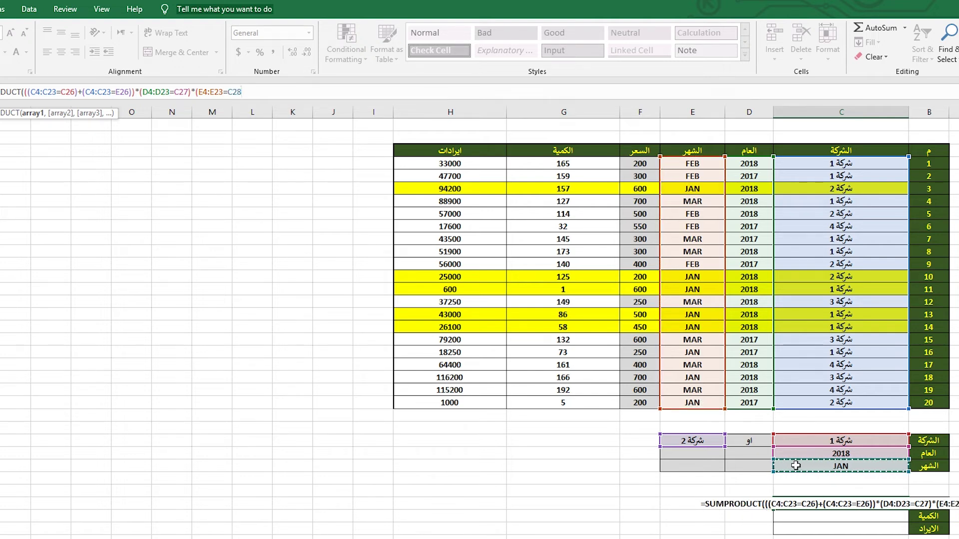
type(")")
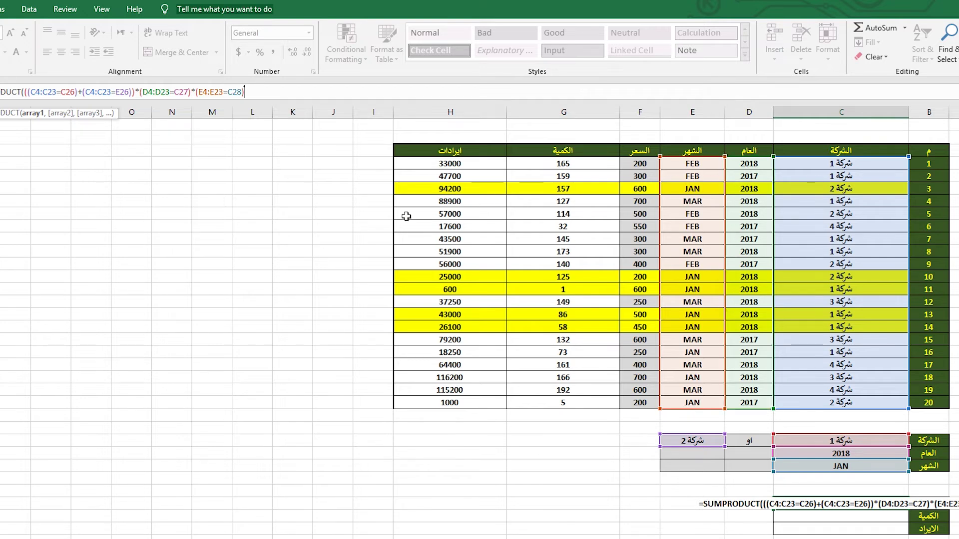
type(")")
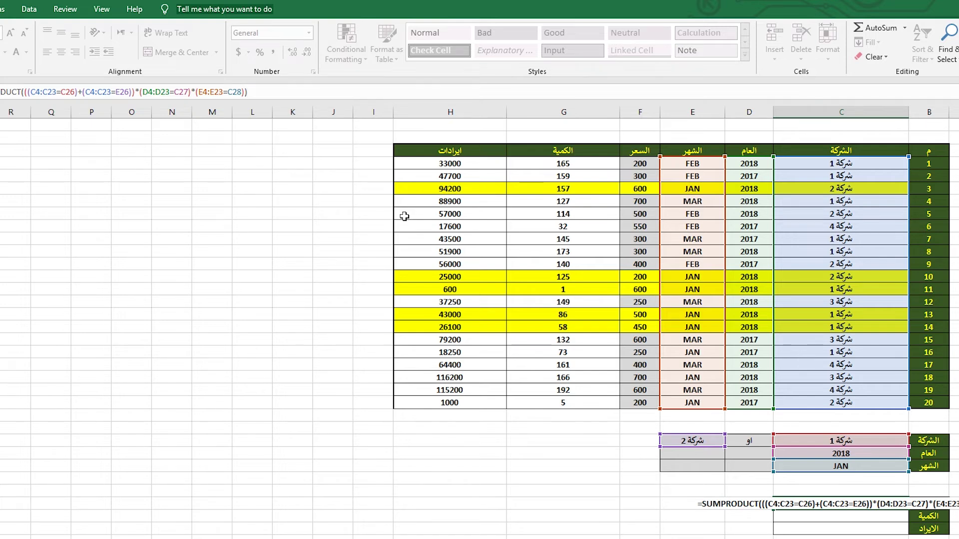
key("Return")
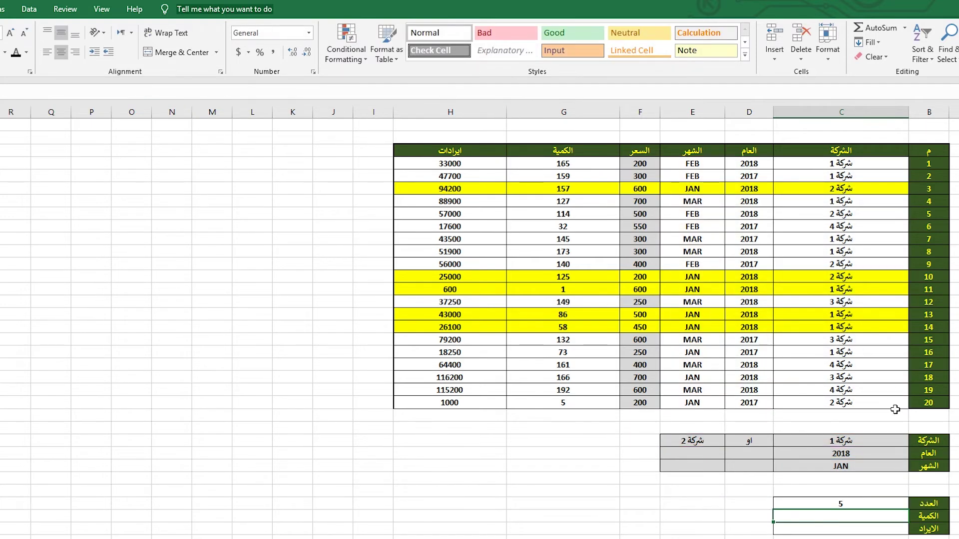
- Check the company, year and month values in rows 4 to 7 against the criteria in rows 26 to 28
left_click(841, 164)
left_click(751, 164)
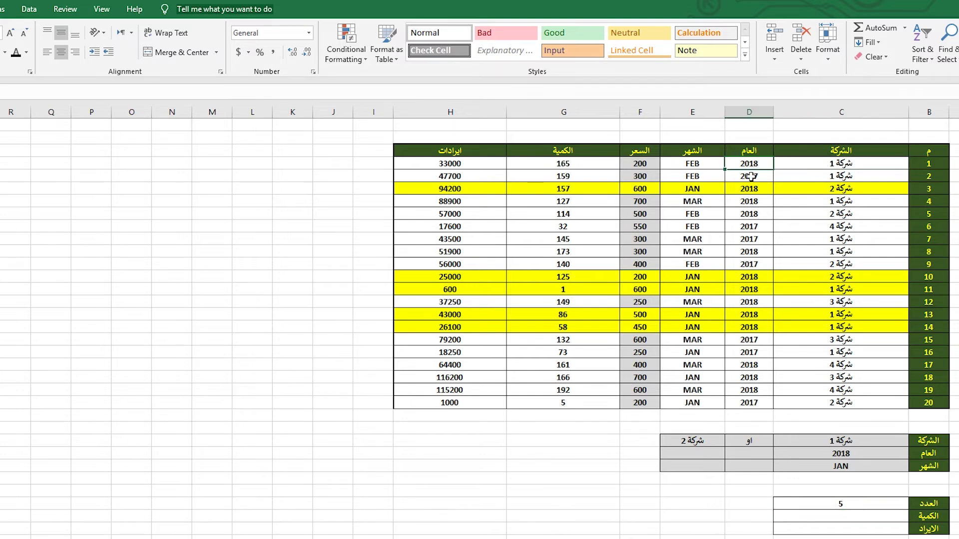
left_click(702, 165)
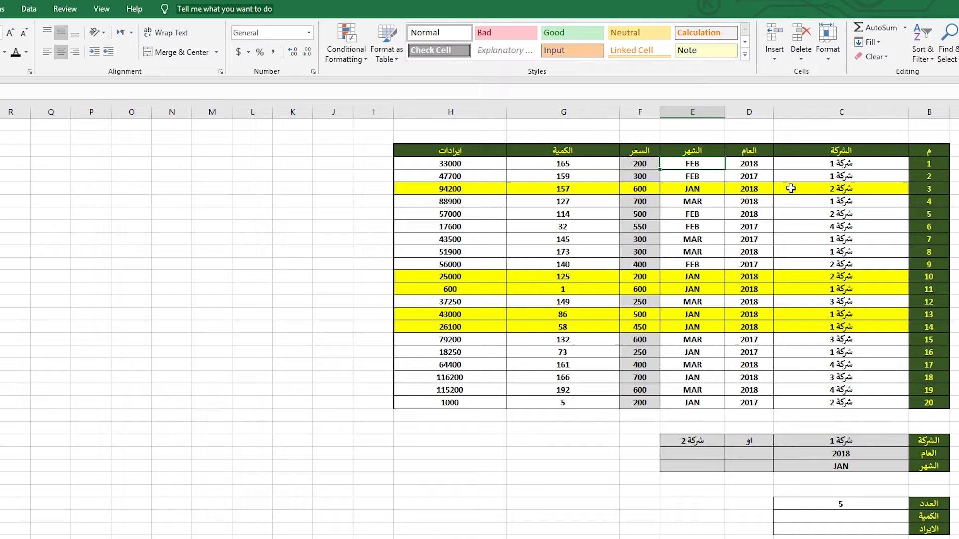
left_click(836, 466)
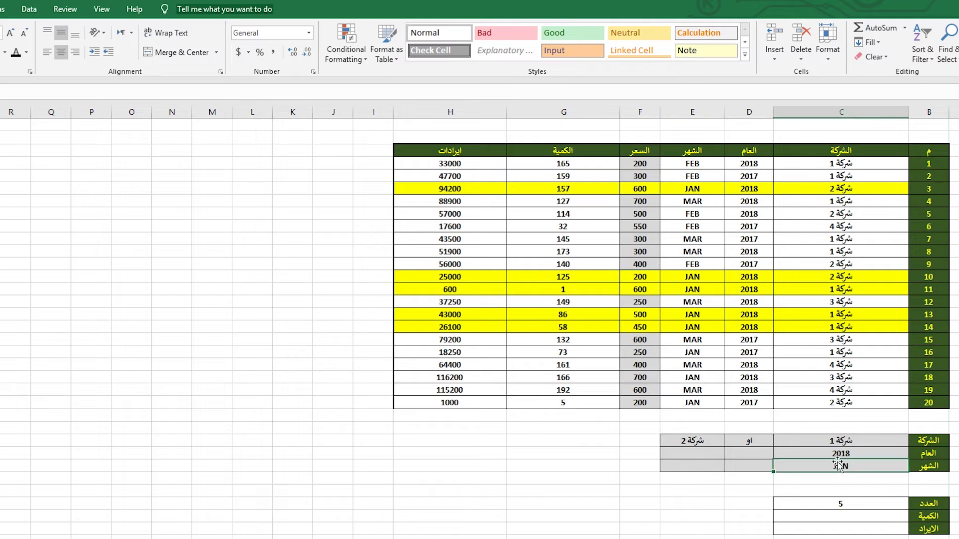
left_click(741, 179)
left_click(804, 202)
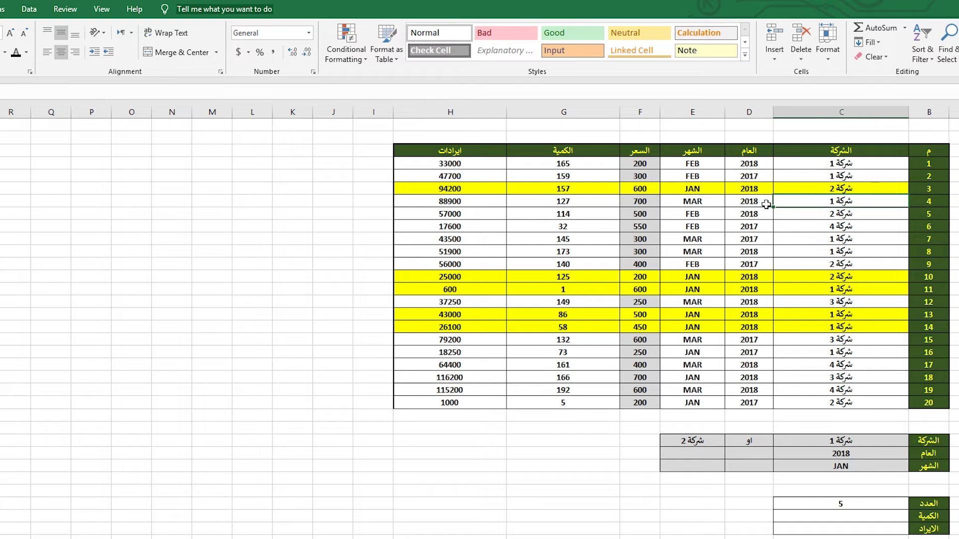
left_click(701, 189)
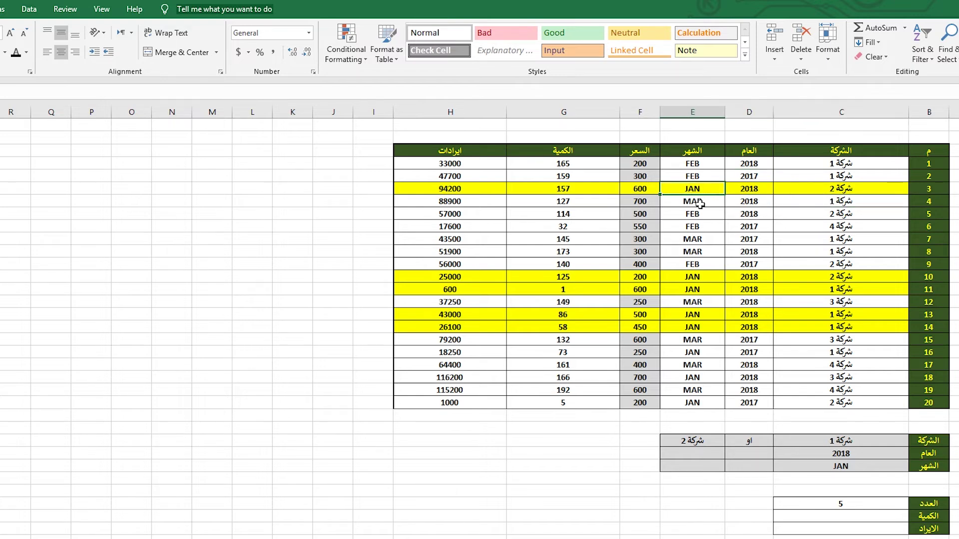
left_click(854, 192)
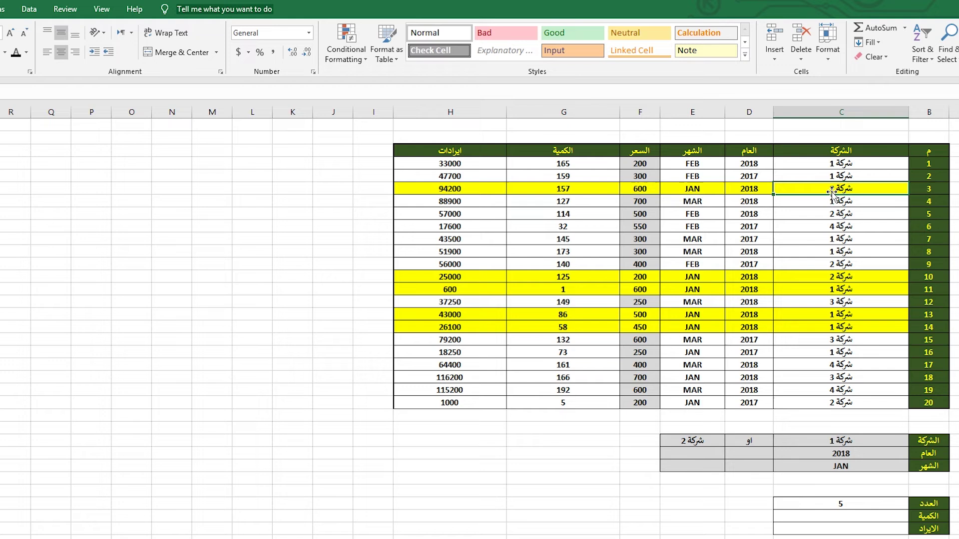
left_click(700, 191)
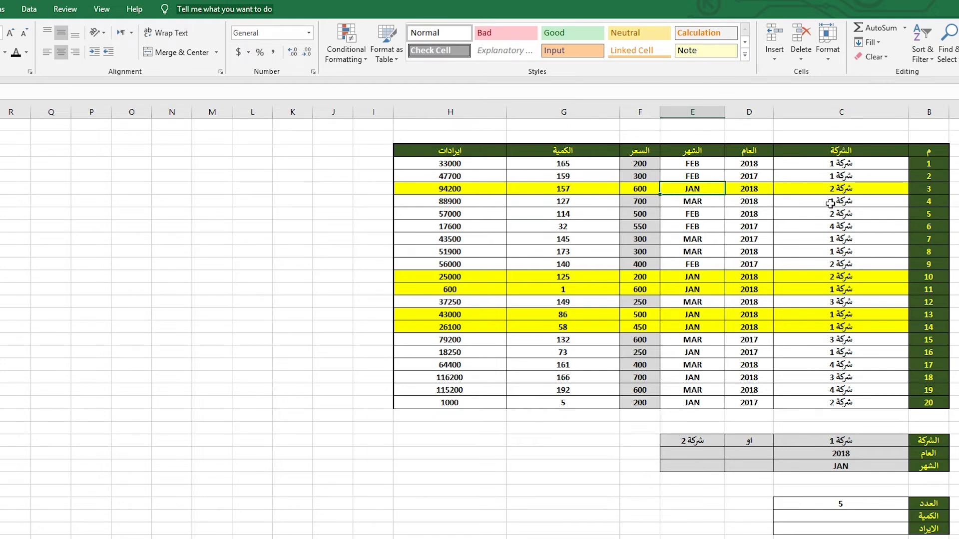
left_click(830, 203)
left_click(747, 202)
left_click(693, 205)
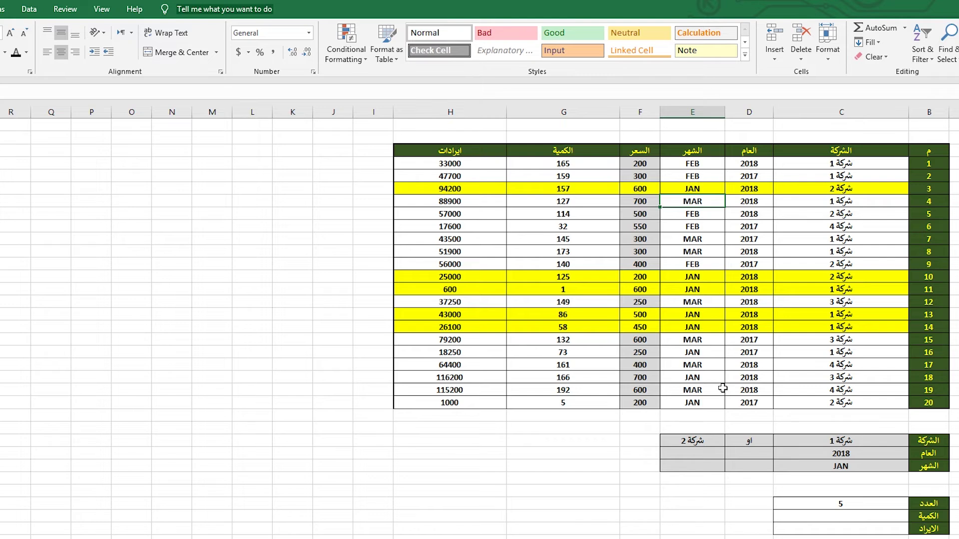
- Select the quantity cells of the five highlighted rows (G6, G13, G14, G16, G17) to read their sum
left_click(885, 515)
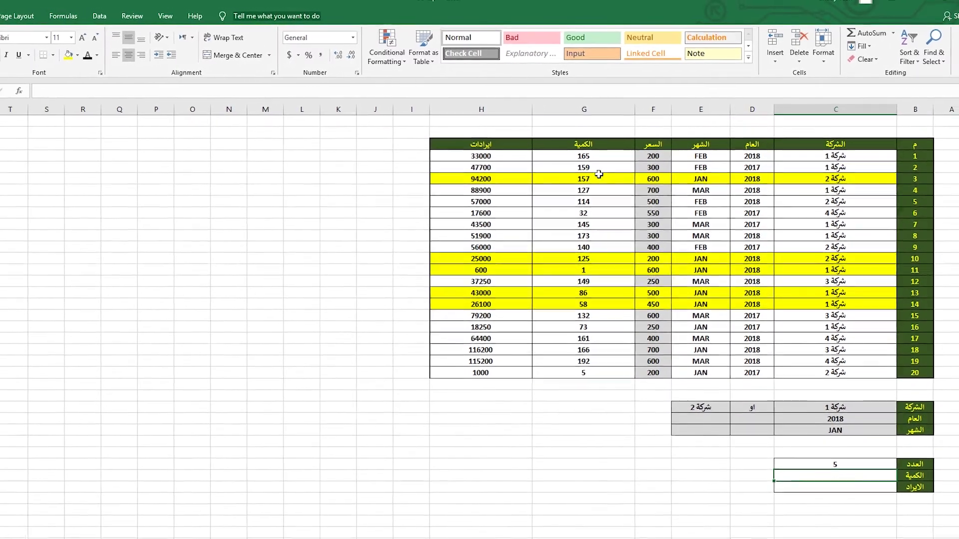
left_click(602, 183)
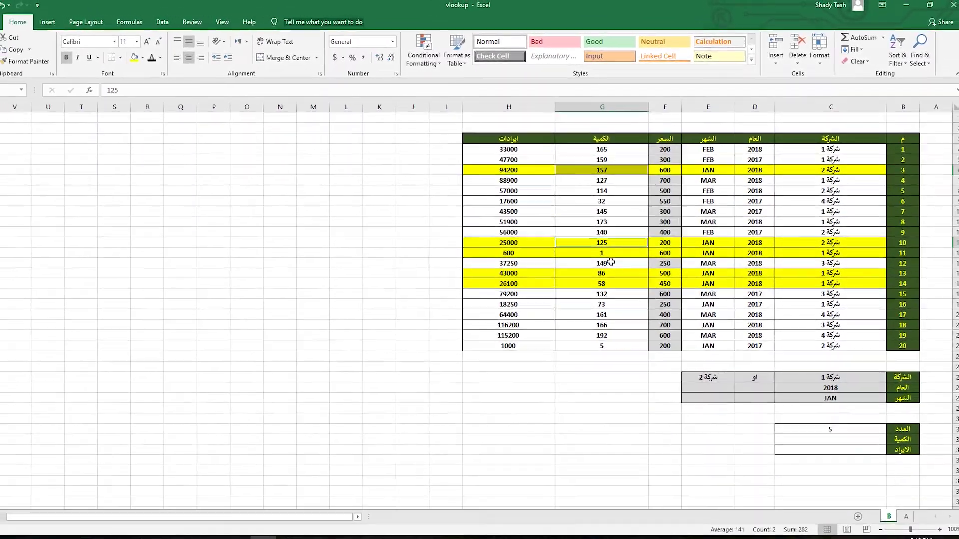
left_click(592, 251, "ctrl")
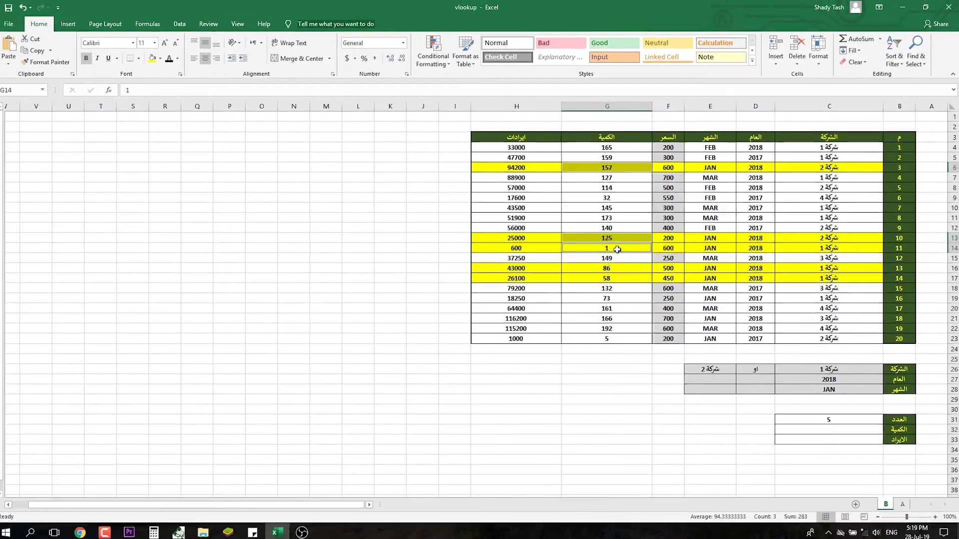
left_click(592, 261, "ctrl")
left_click(618, 268, "ctrl")
left_click(619, 278, "ctrl")
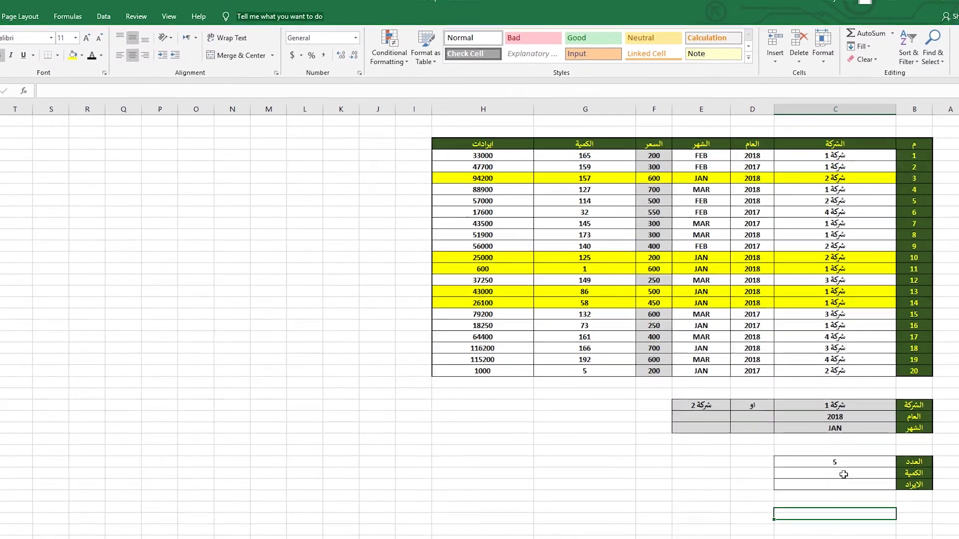
- Start a SUMPRODUCT formula in C32 with the first company condition (C4:C23=C26) followed by a plus sign
left_click(829, 427)
type("=sum")
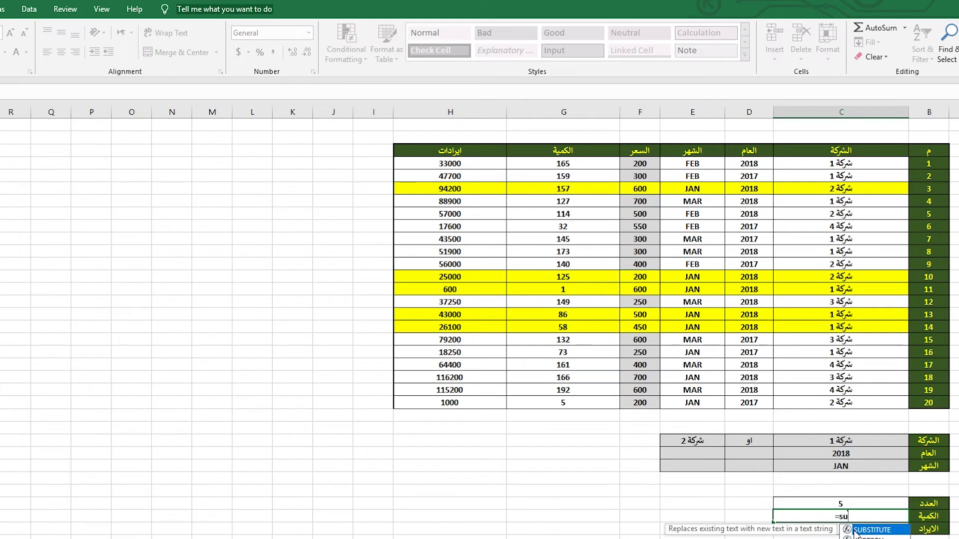
key("Down")
key("Down")
key("Down")
key("Tab")
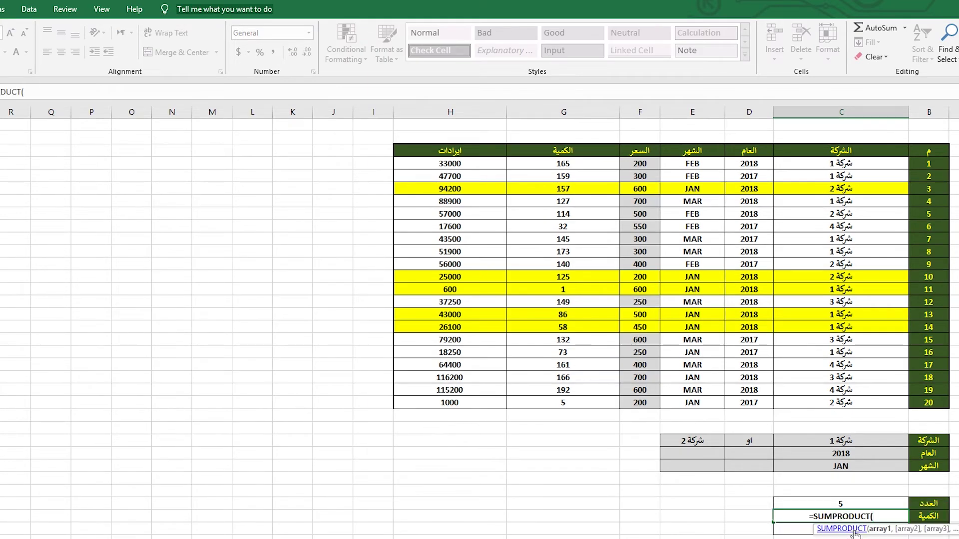
type("(")
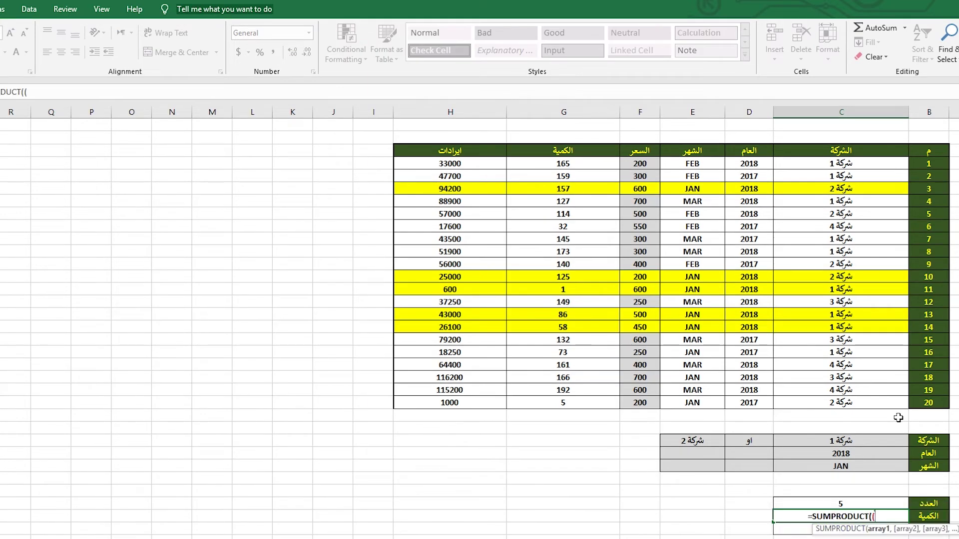
left_click_drag(867, 163, 849, 399)
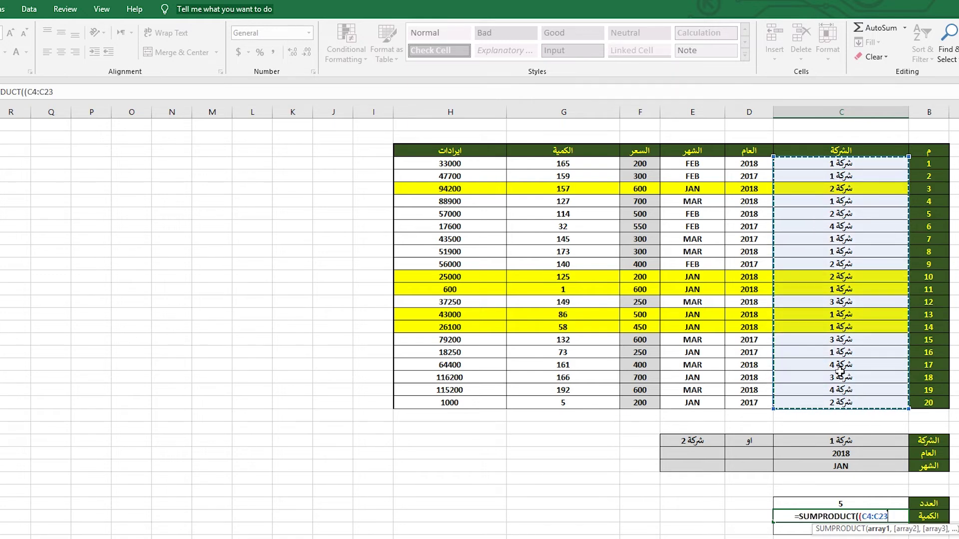
type("=")
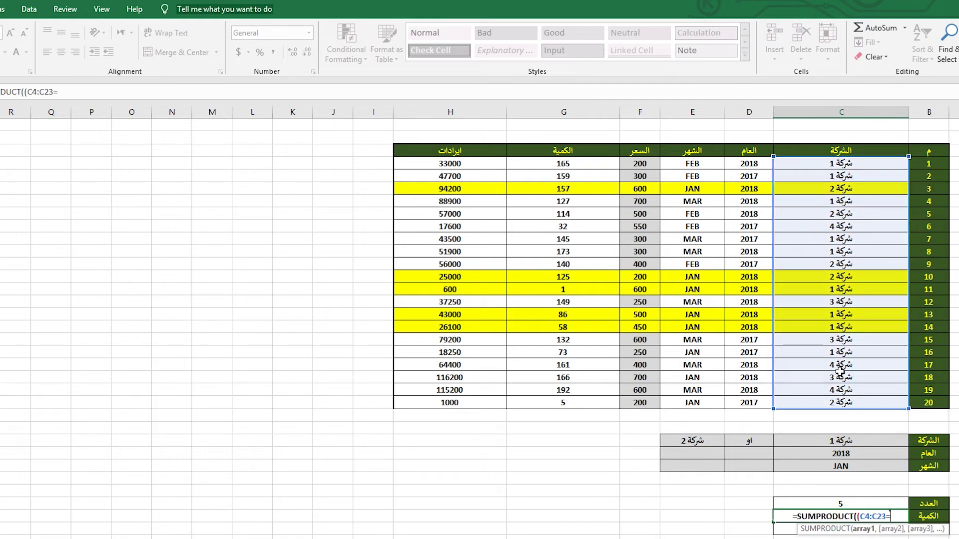
left_click(852, 441)
type(")+")
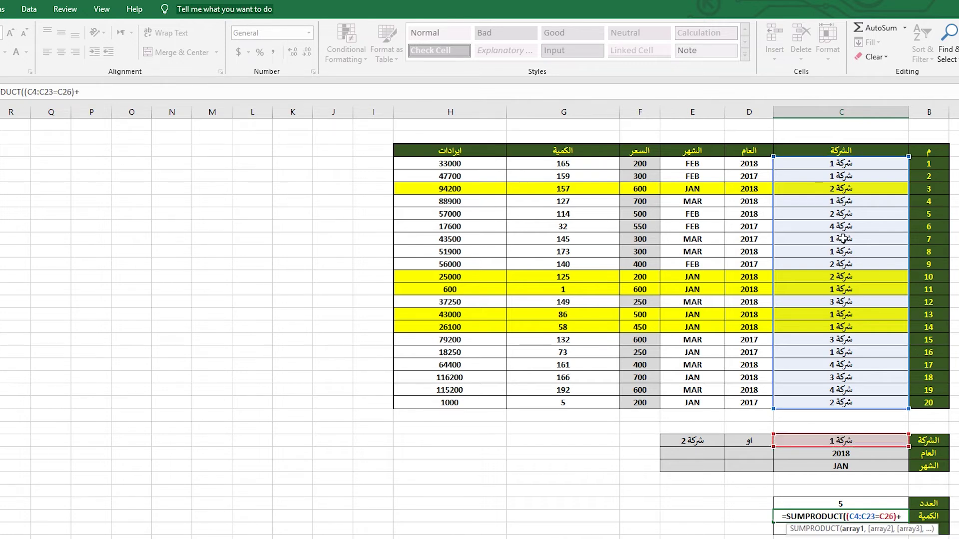
- Add the second company condition (C4:C23=E26) to the C32 formula, enclosed in its own parentheses
left_click_drag(835, 164, 811, 406)
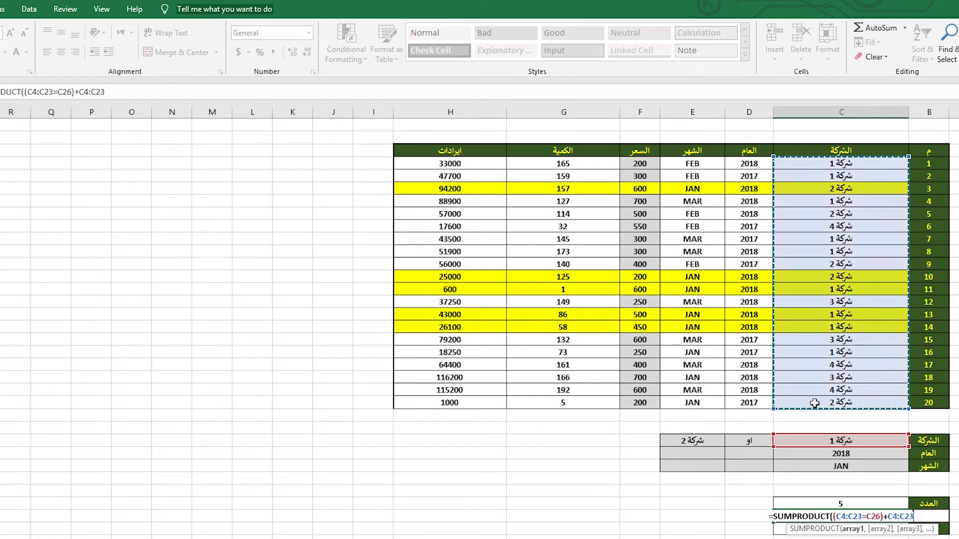
left_click(892, 520)
type("(")
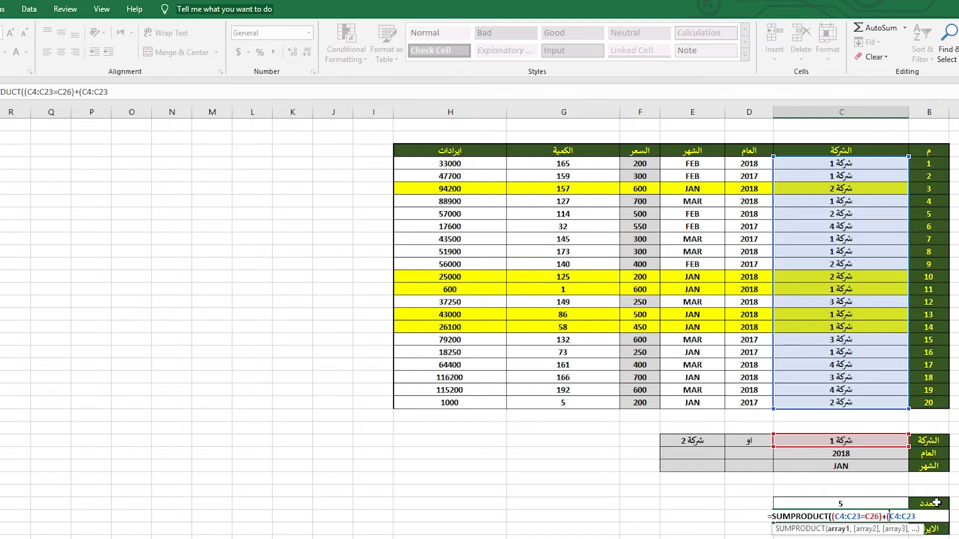
type("=")
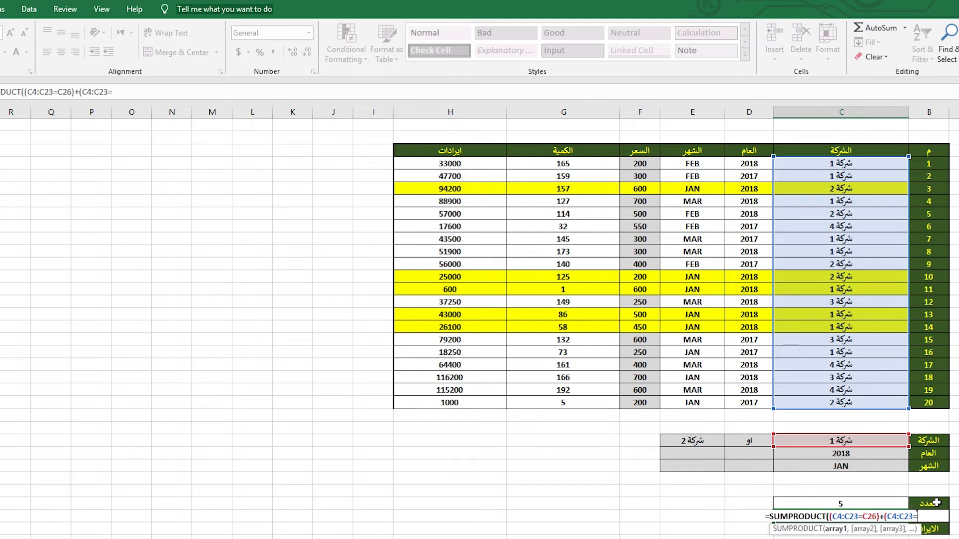
left_click(700, 438)
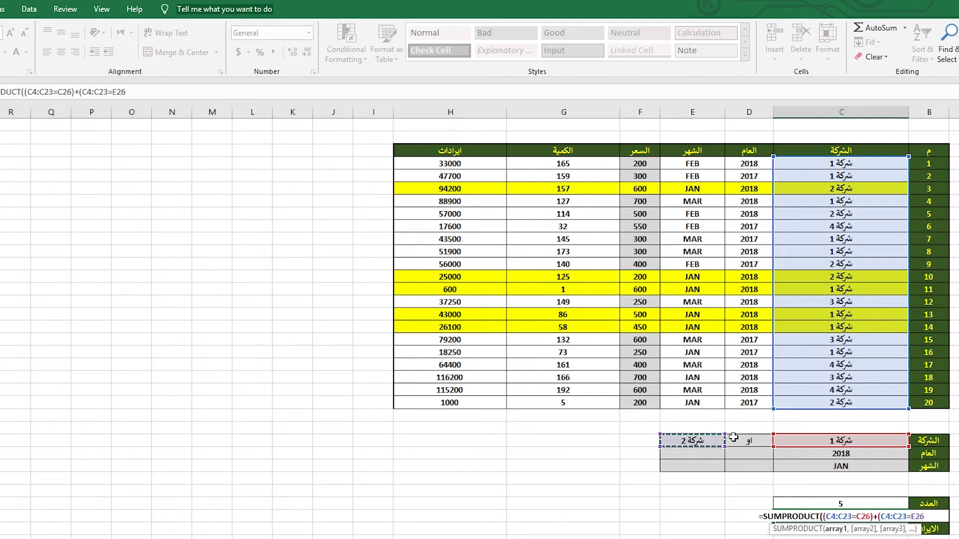
type(")")
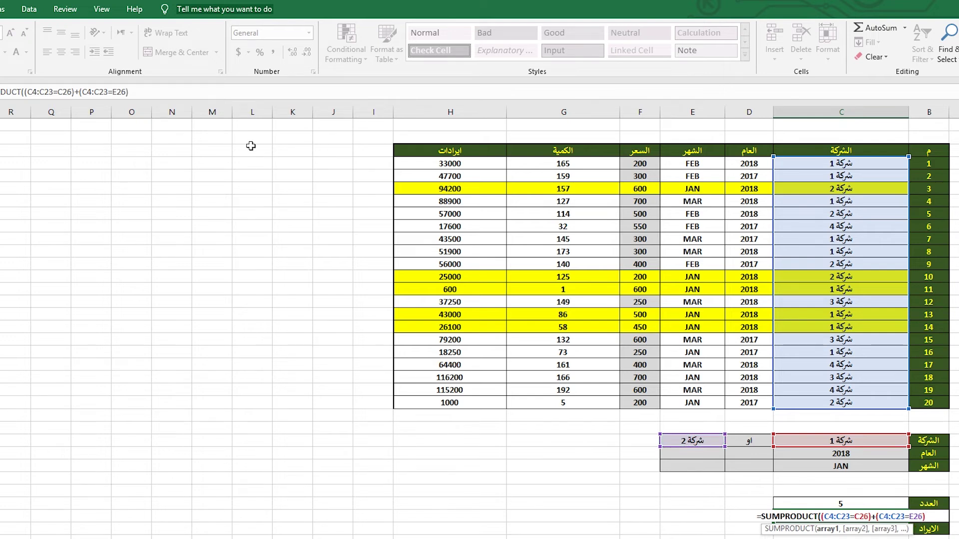
- Wrap the two added company conditions of the C32 formula in outer parentheses and append a multiplication sign
left_click(21, 92)
key("Right")
type("(")
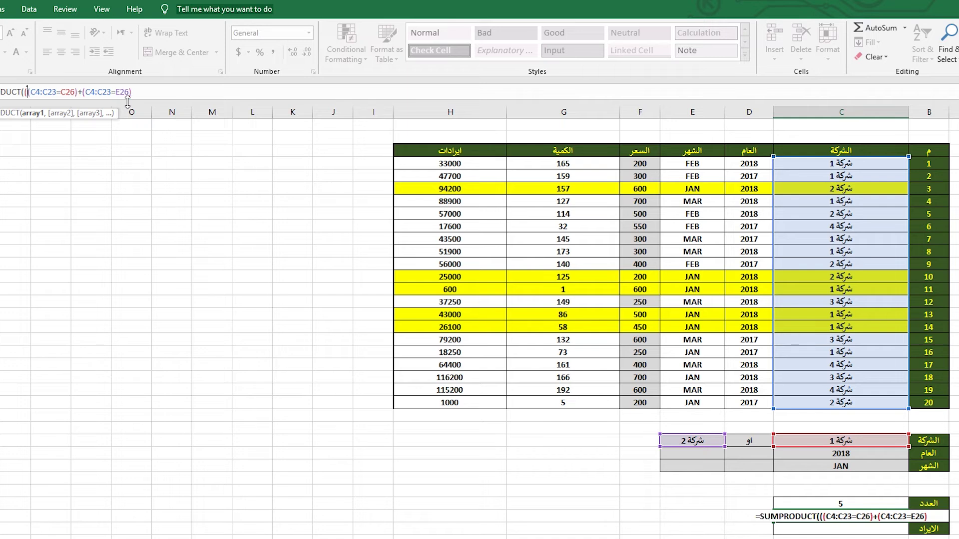
type(")*")
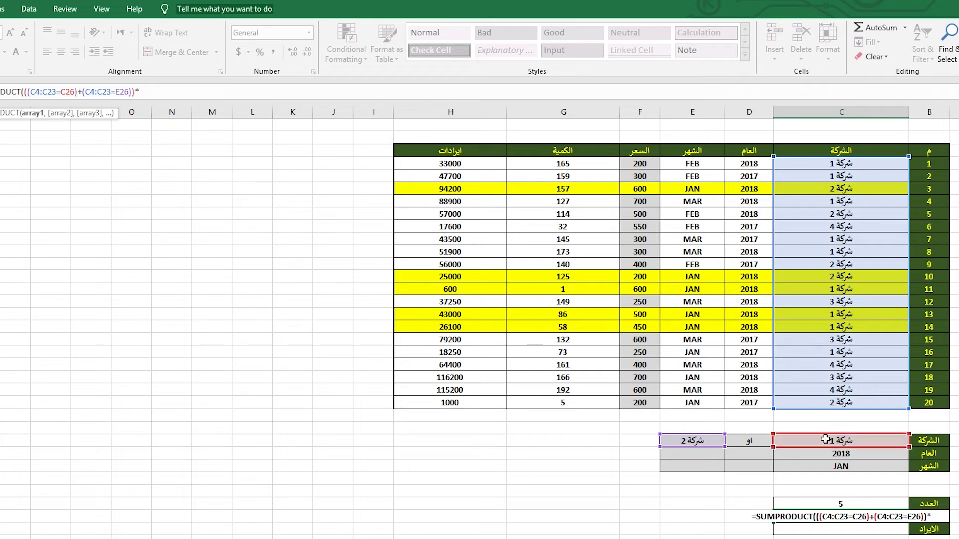
left_click_drag(747, 164, 749, 404)
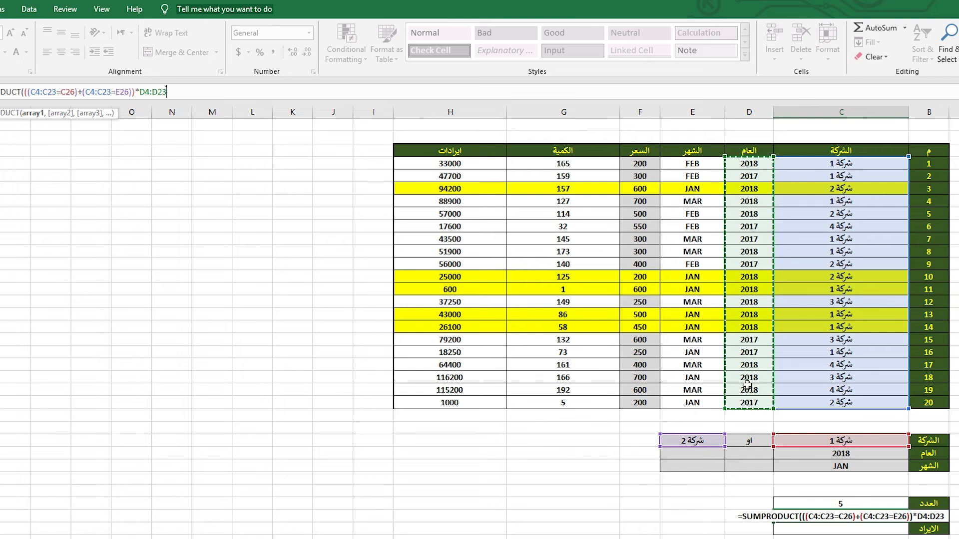
key("BackSpace")
key("BackSpace")
key("BackSpace")
key("BackSpace")
key("BackSpace")
key("BackSpace")
- Add the year condition (D4:D23=C27) as a multiplied factor in the C32 formula
type("(")
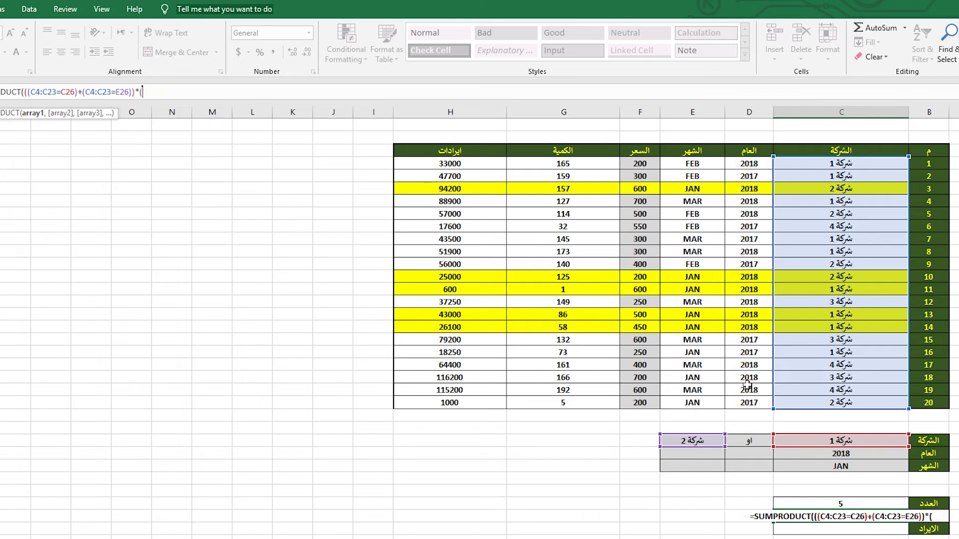
left_click_drag(750, 258, 746, 404)
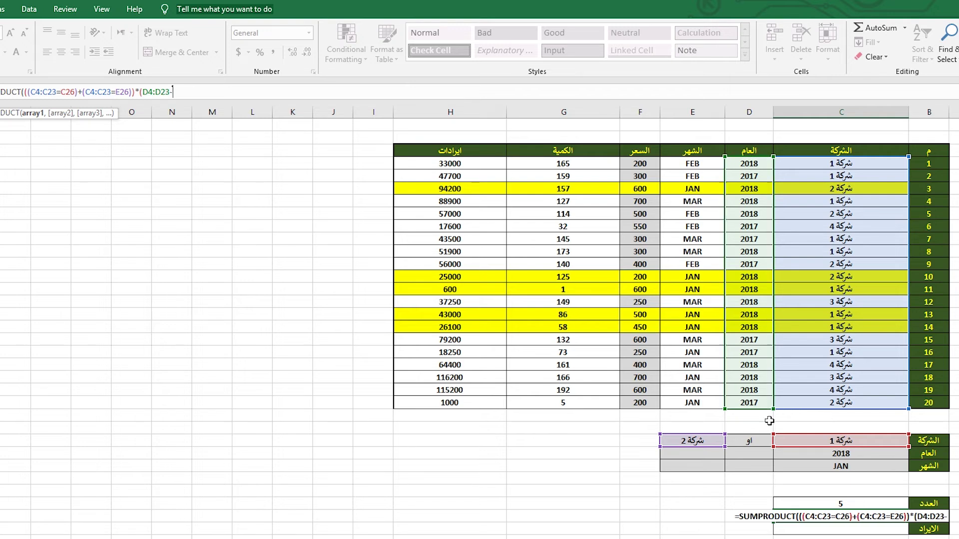
type("=")
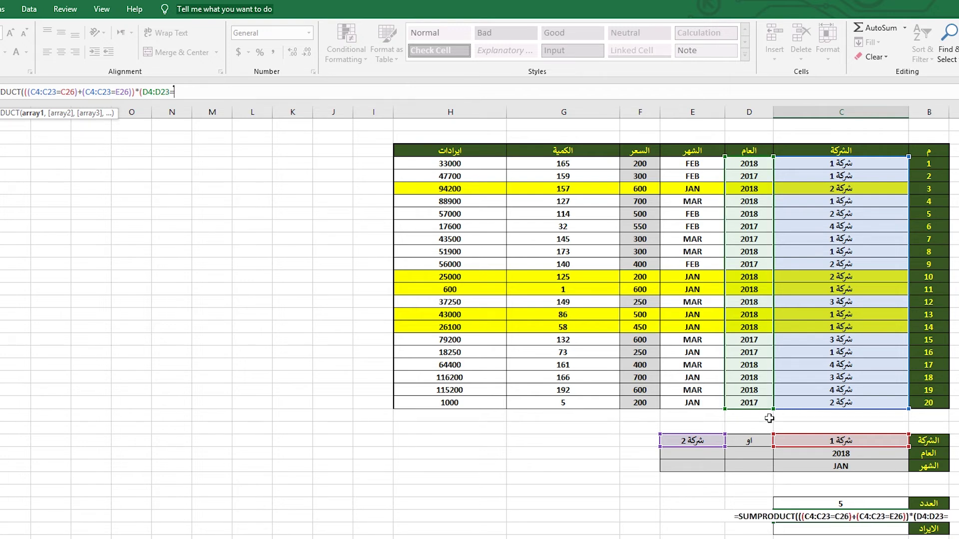
left_click(849, 454)
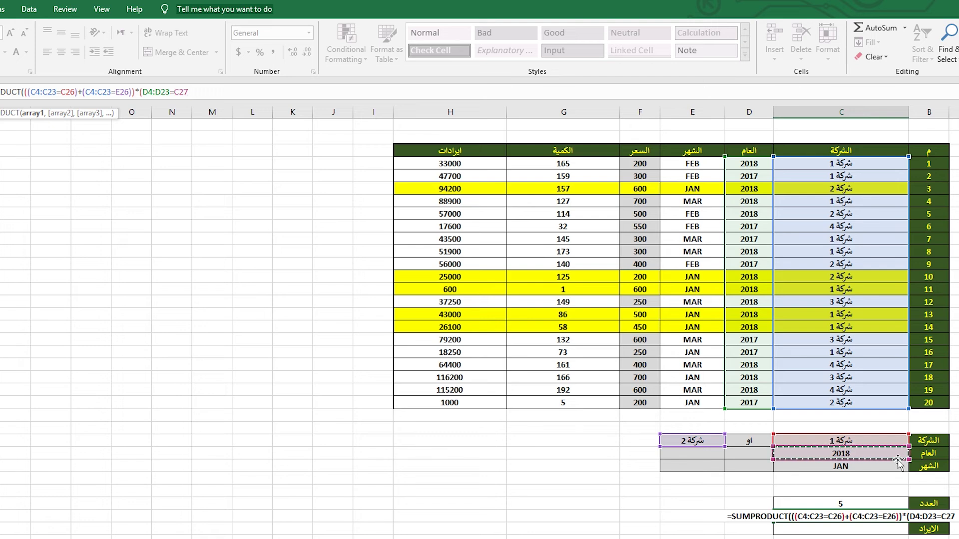
type(")")
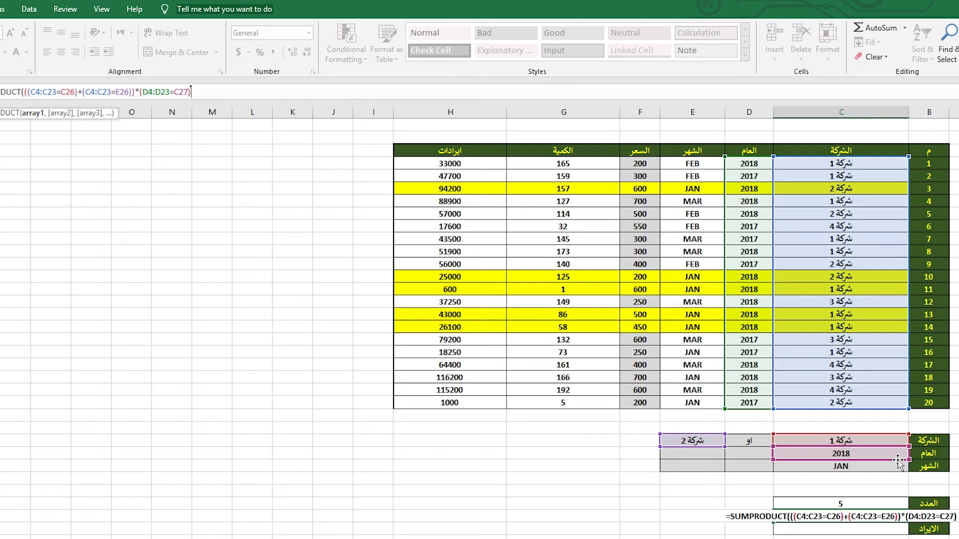
- Multiply the C32 formula by the month condition (E4:E23=C28)
type("*")
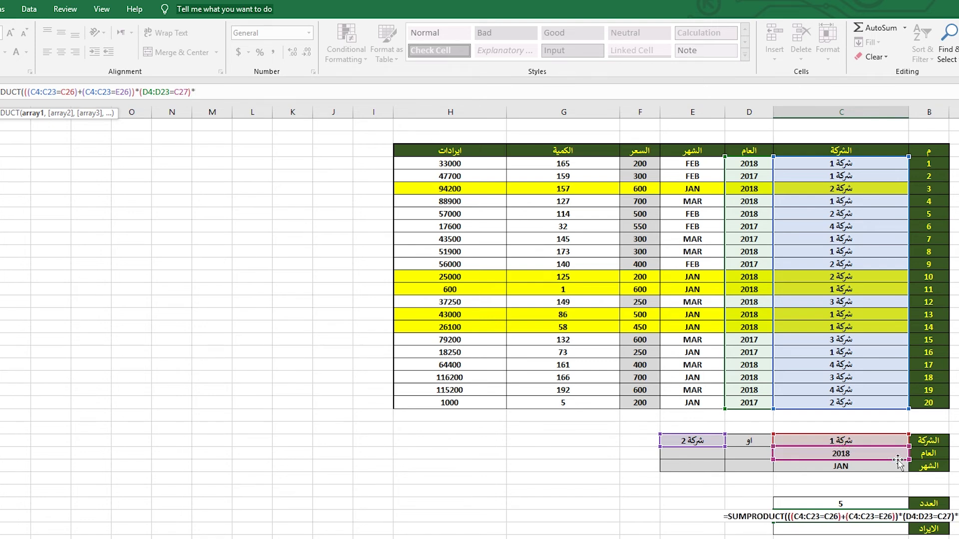
type("(")
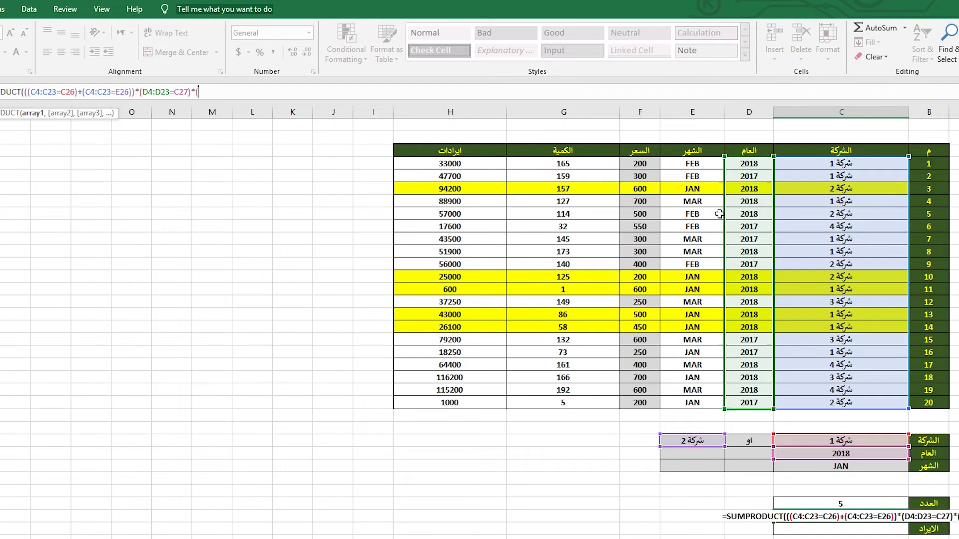
left_click_drag(697, 167, 688, 398)
type("=")
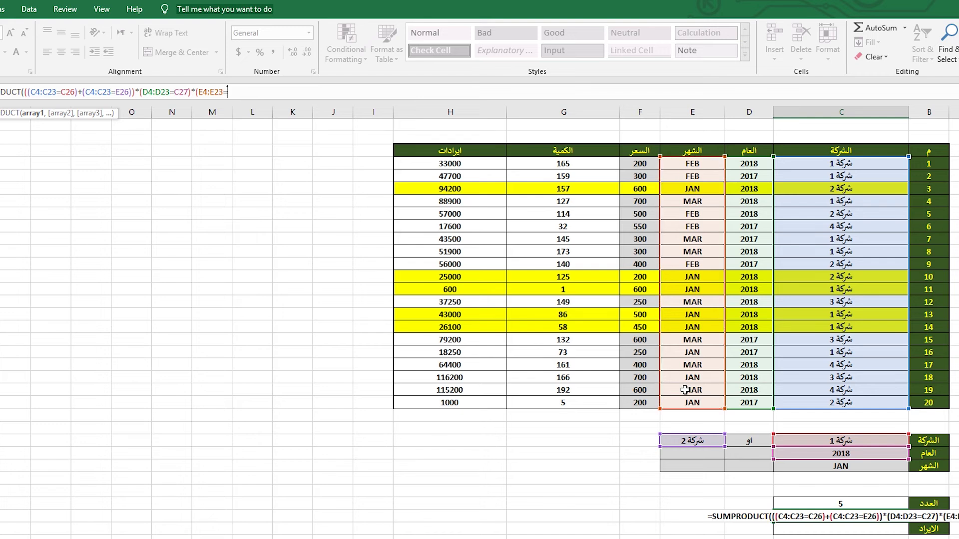
left_click(823, 466)
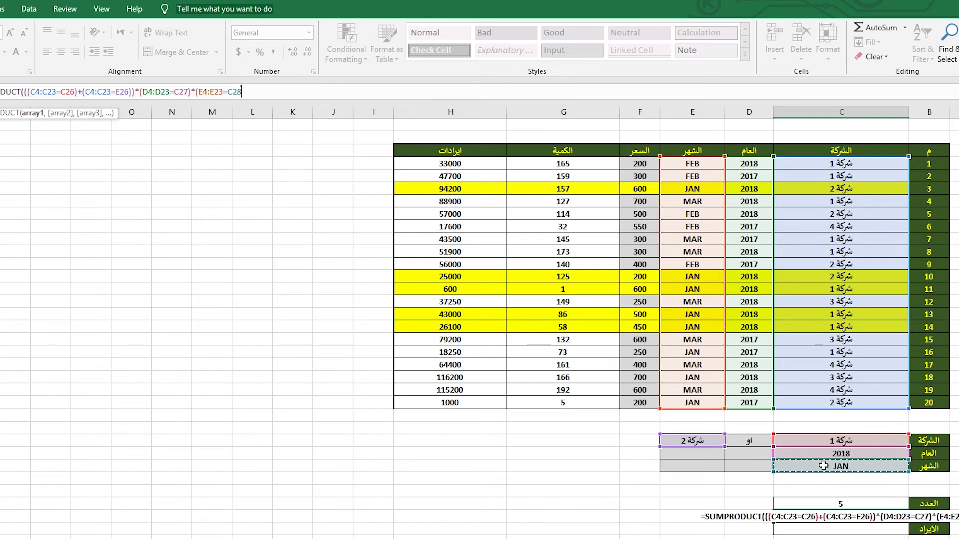
type(")")
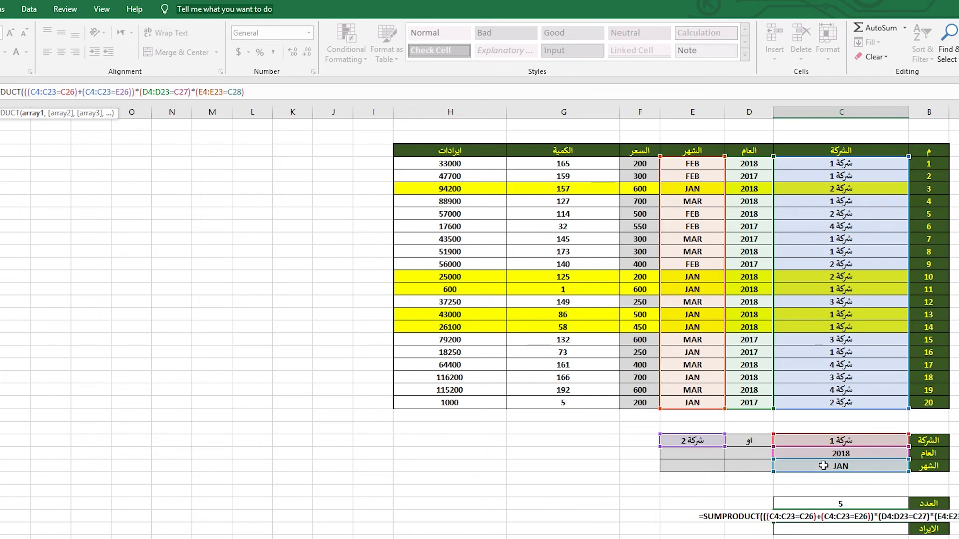
- Multiply the conditions by the quantity range (G4:G23), close the SUMPRODUCT formula and enter it in C32
type("*")
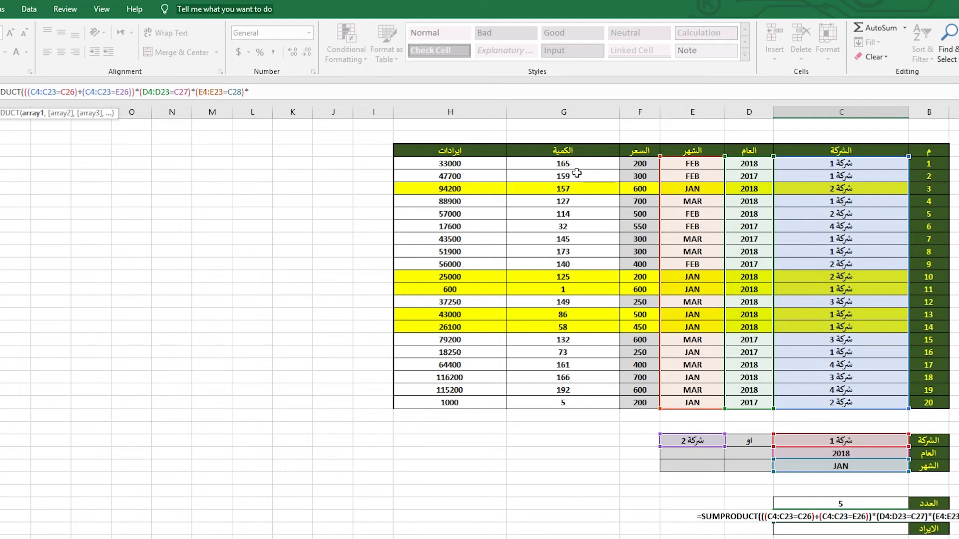
type("(G4")
left_click_drag(553, 161, 562, 403)
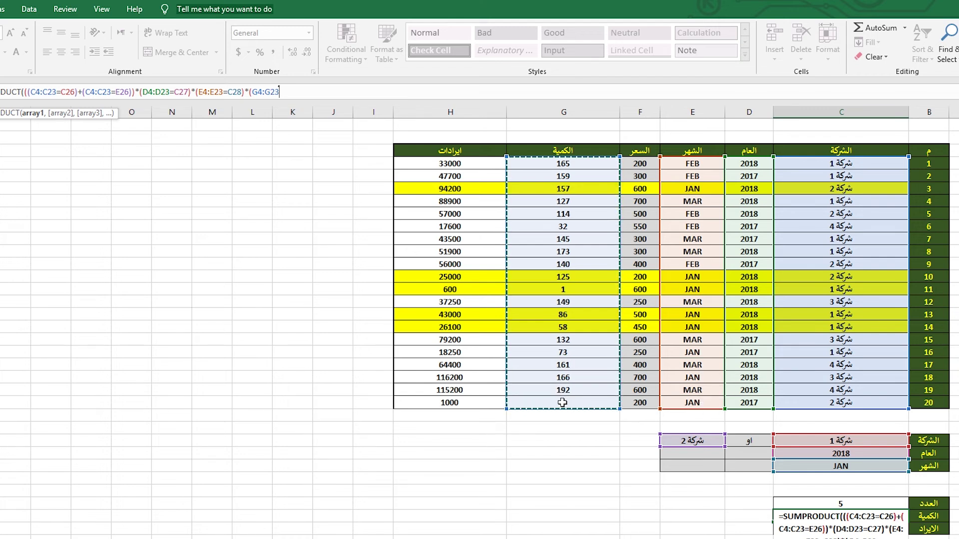
type(")")
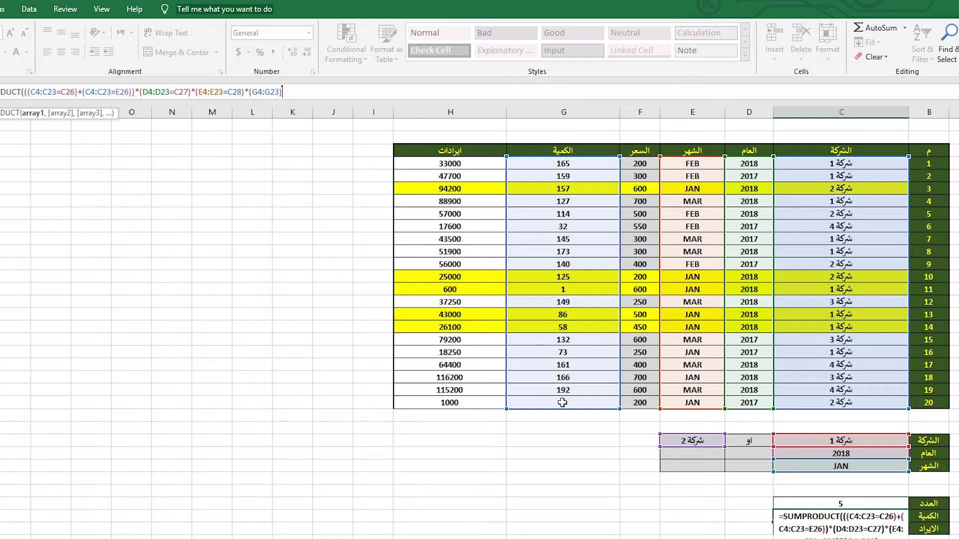
type(")")
key("Return")
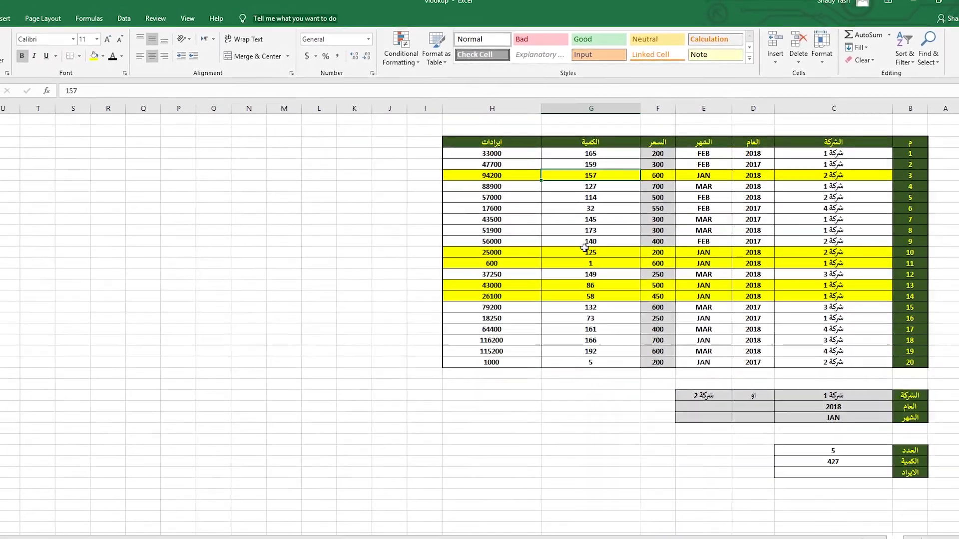
- Select the highlighted quantities G6, G13, G14, G16 and G17 to compare their sum with the C32 result
left_click(581, 180)
left_click(581, 260, "ctrl")
left_click(579, 273, "ctrl")
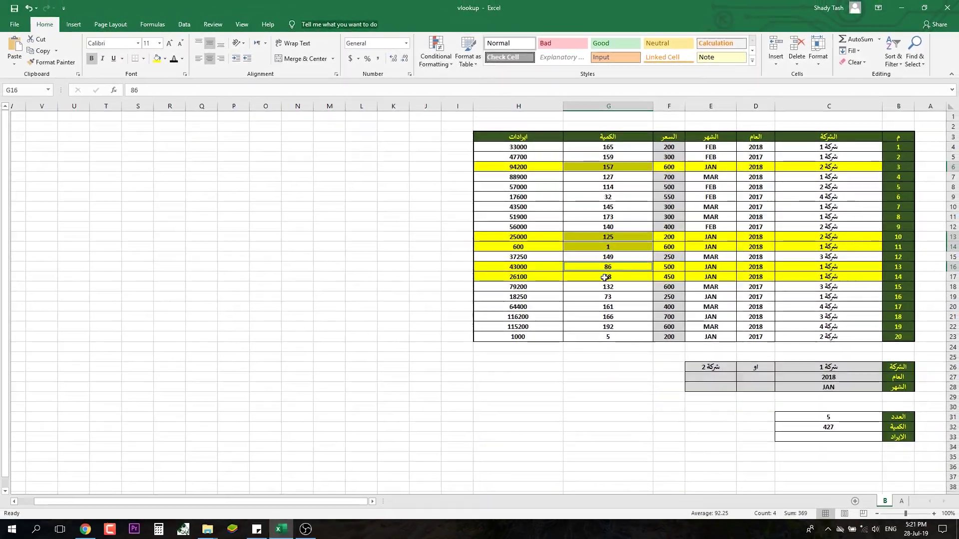
left_click(600, 275, "ctrl")
left_click(600, 285, "ctrl")
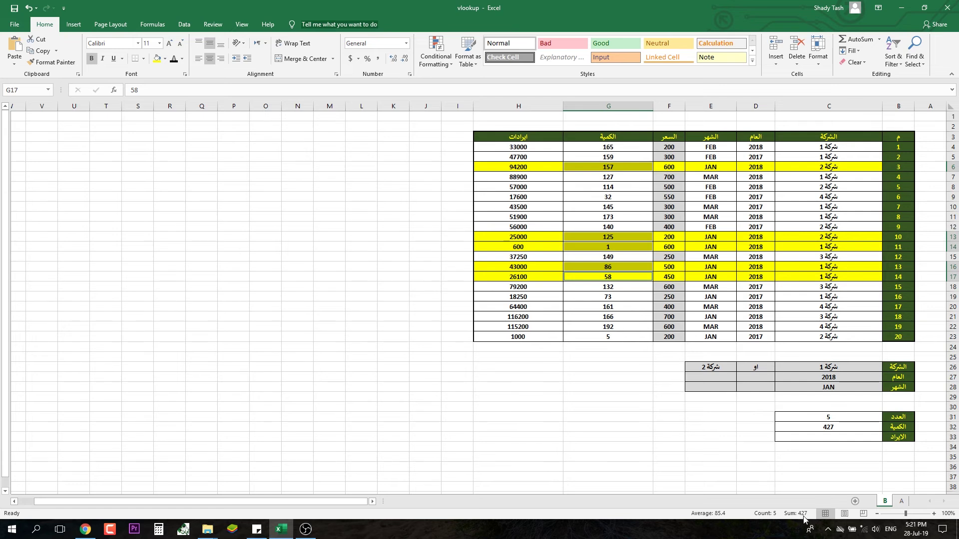
- Start a SUMPRODUCT formula in the revenue result cell C33
left_click(819, 475)
left_click(832, 436)
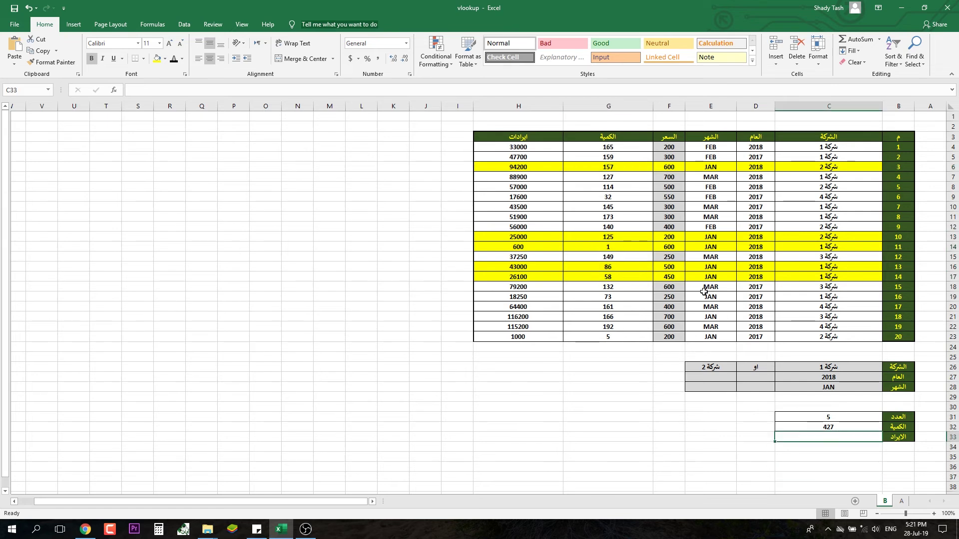
left_click(529, 146)
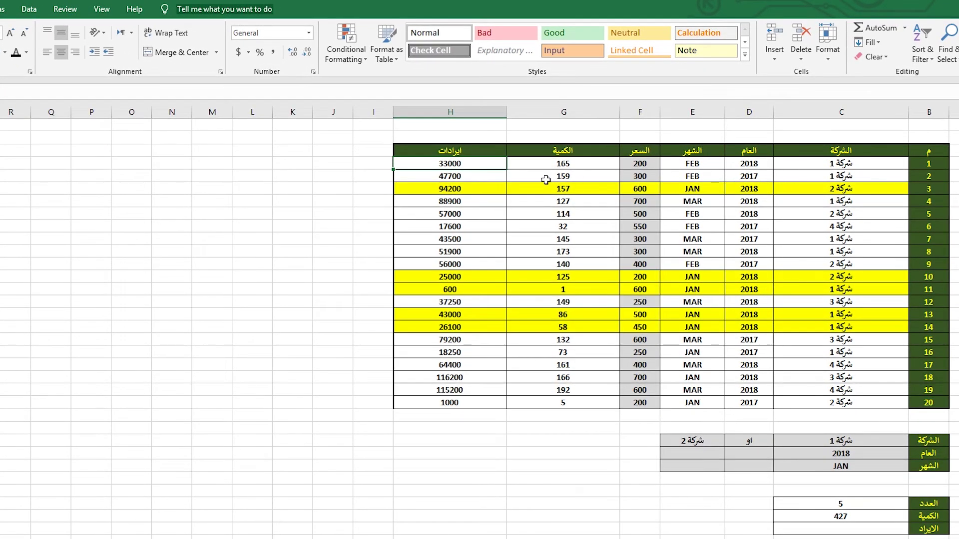
left_click(862, 528)
type("=")
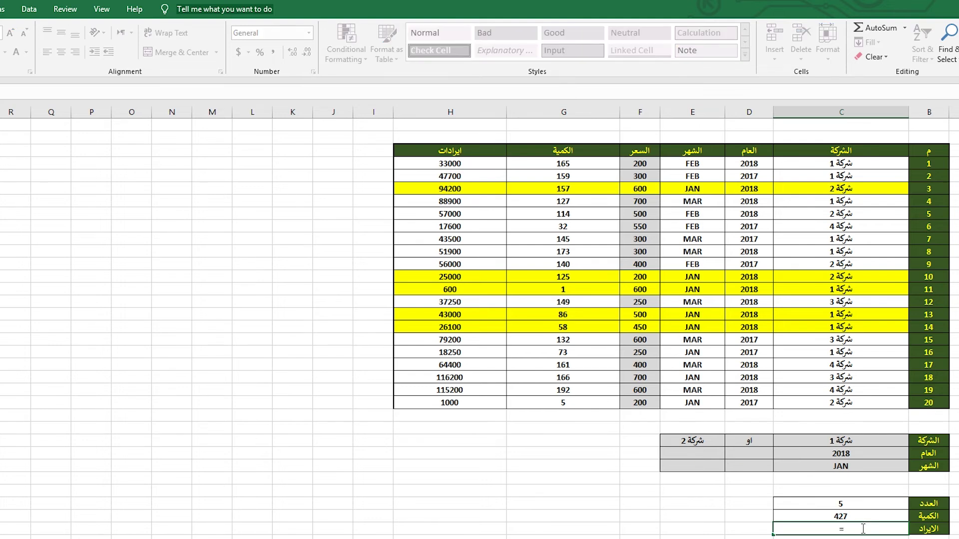
type("sum")
key("Down")
key("Down")
key("Down")
key("Tab")
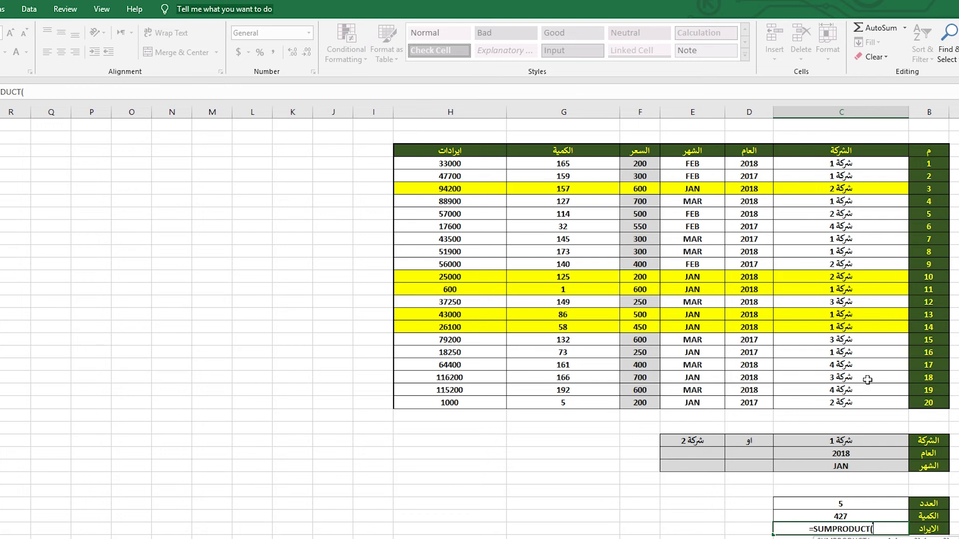
- Open the company OR group in the C33 formula with the condition (C4:C23=C26) followed by a plus sign
type("(((")
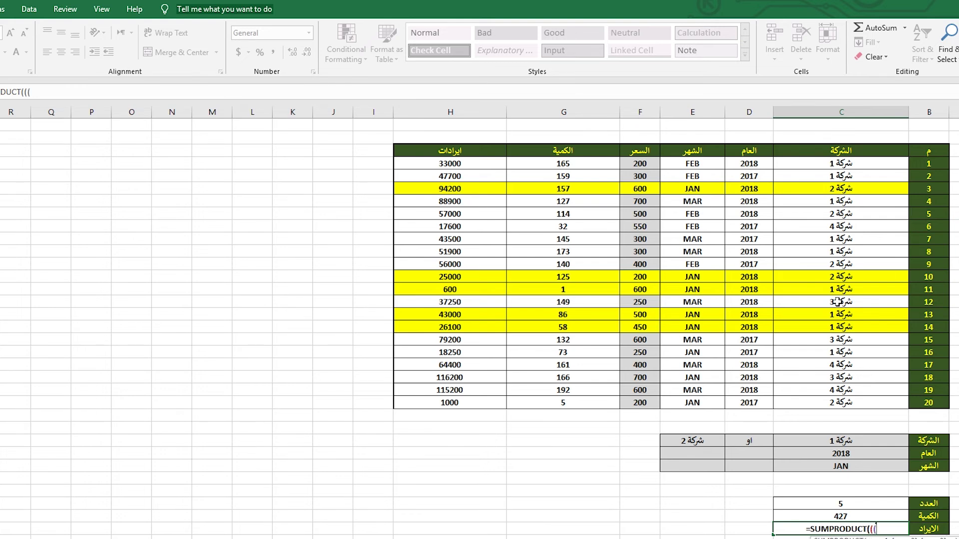
left_click_drag(814, 166, 819, 405)
type("=")
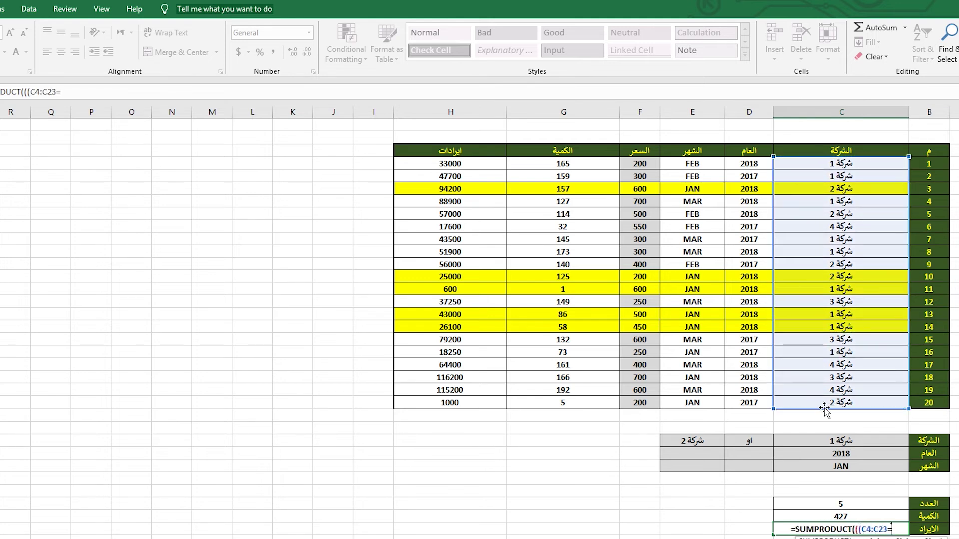
left_click(849, 443)
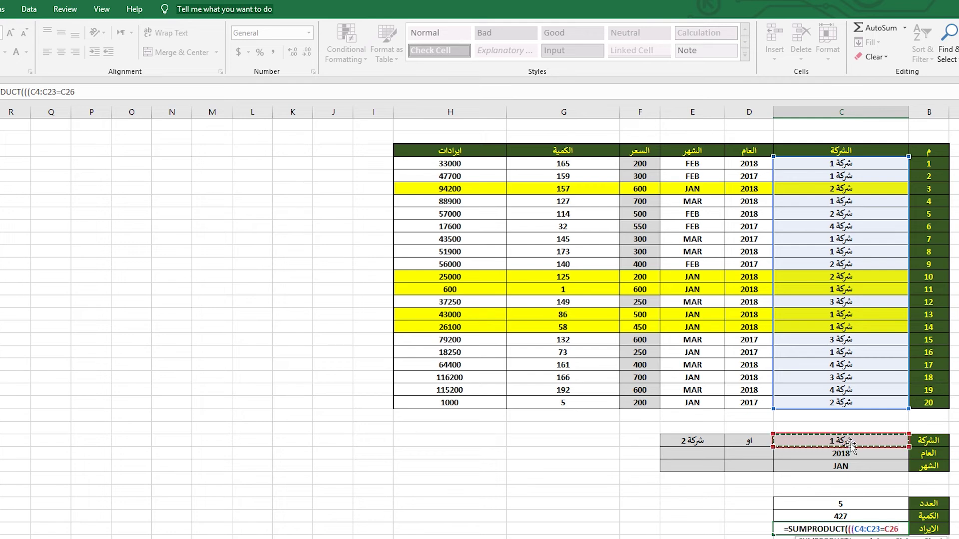
type(")+")
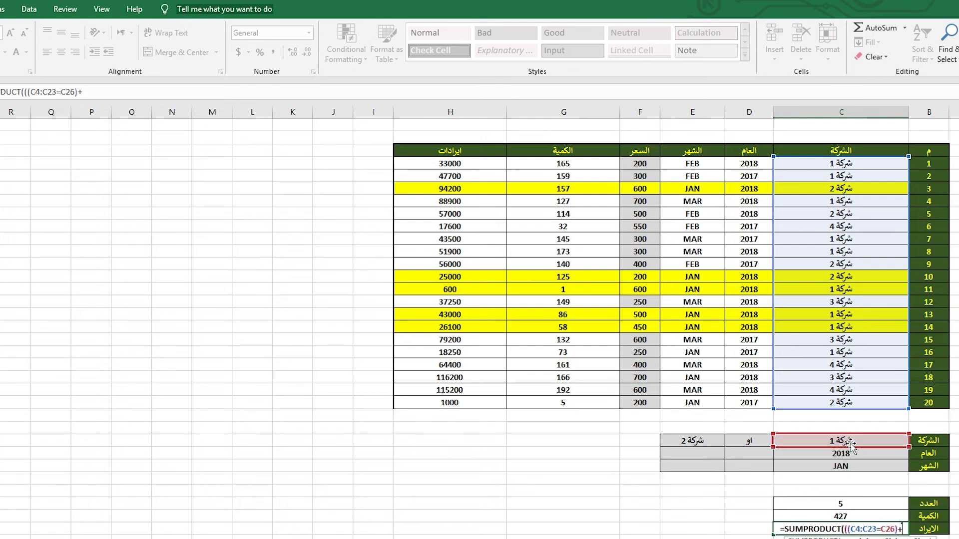
left_click_drag(826, 164, 804, 416)
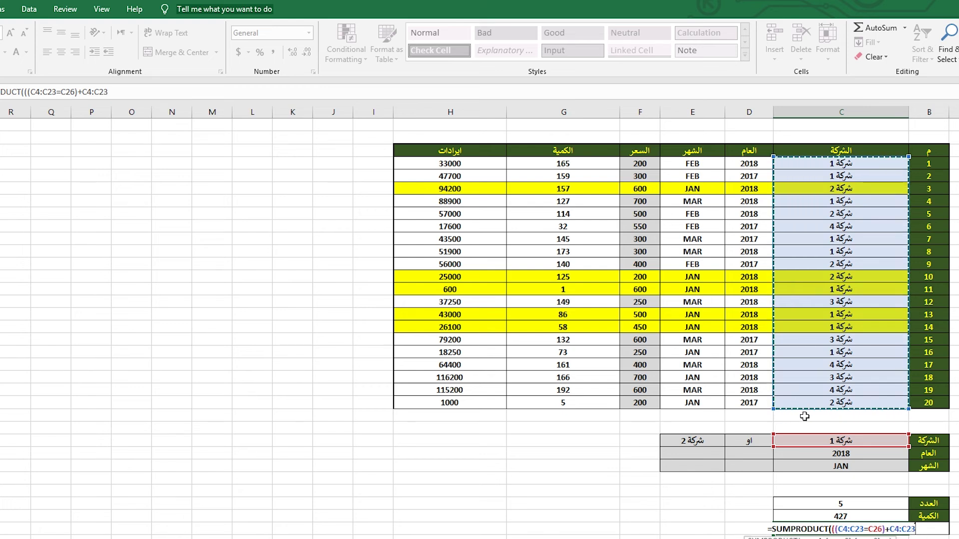
key("BackSpace")
key("BackSpace")
key("BackSpace")
key("BackSpace")
key("BackSpace")
key("BackSpace")
- Add the second company condition (C4:C23=E26) to the C33 formula and close the OR group
type("(")
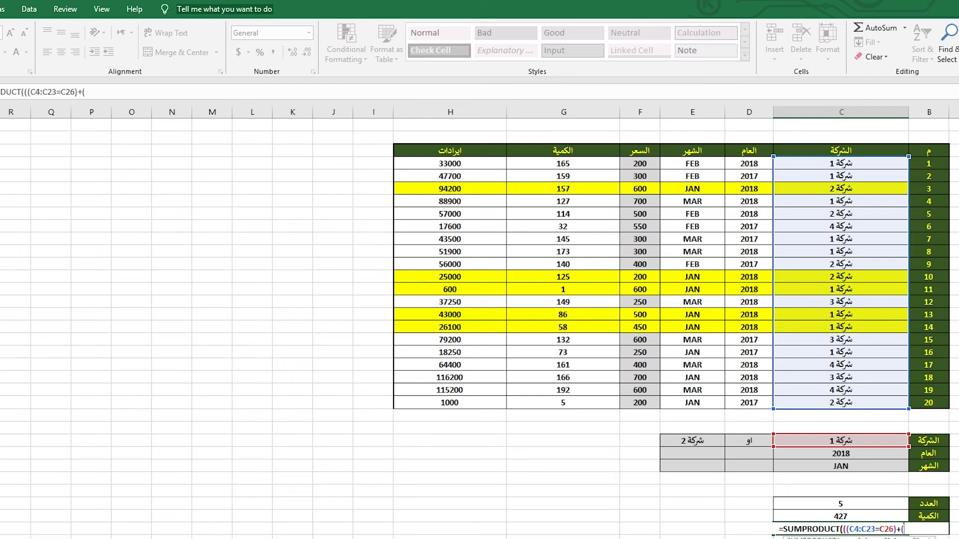
left_click_drag(859, 163, 845, 404)
type("=")
left_click(698, 442)
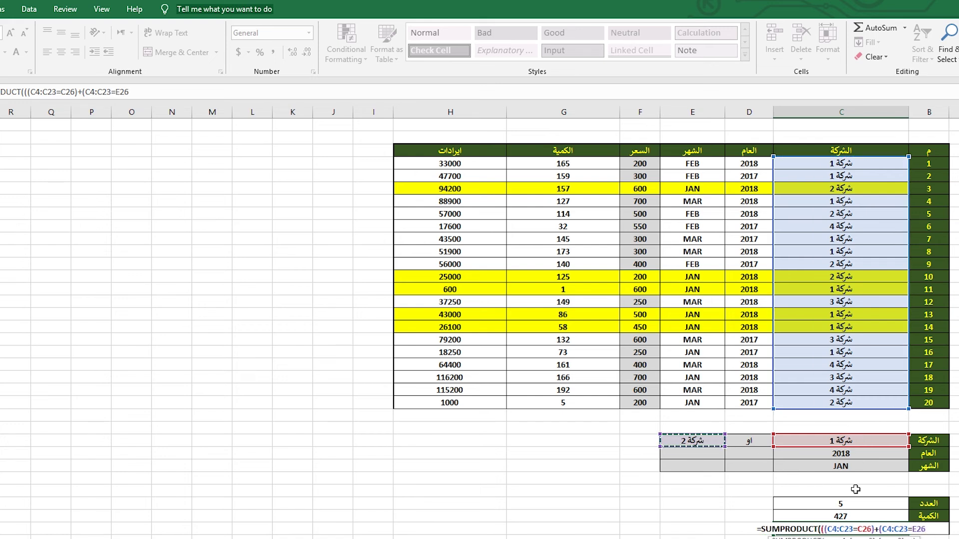
type("))")
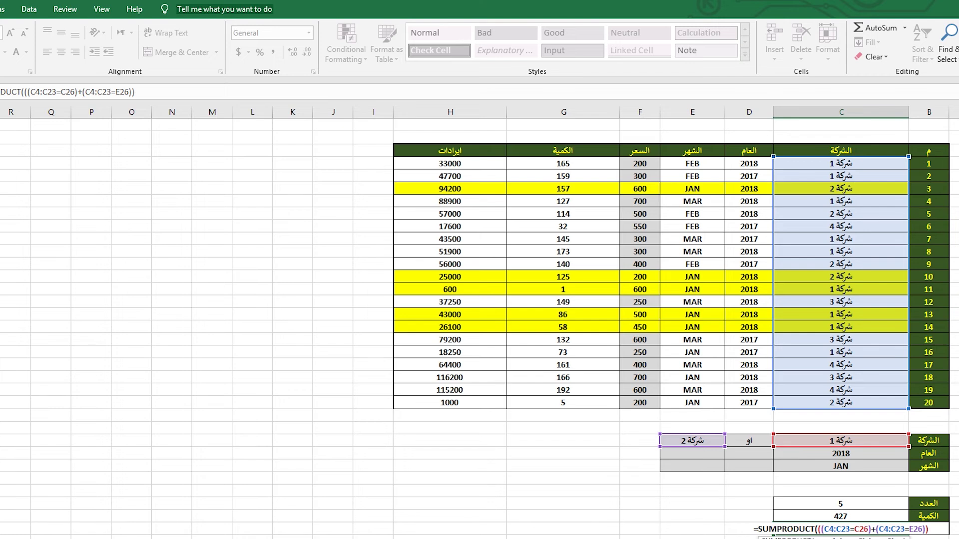
- Multiply the company group in the C33 formula by the year condition (D4:D23=C27)
type("*")
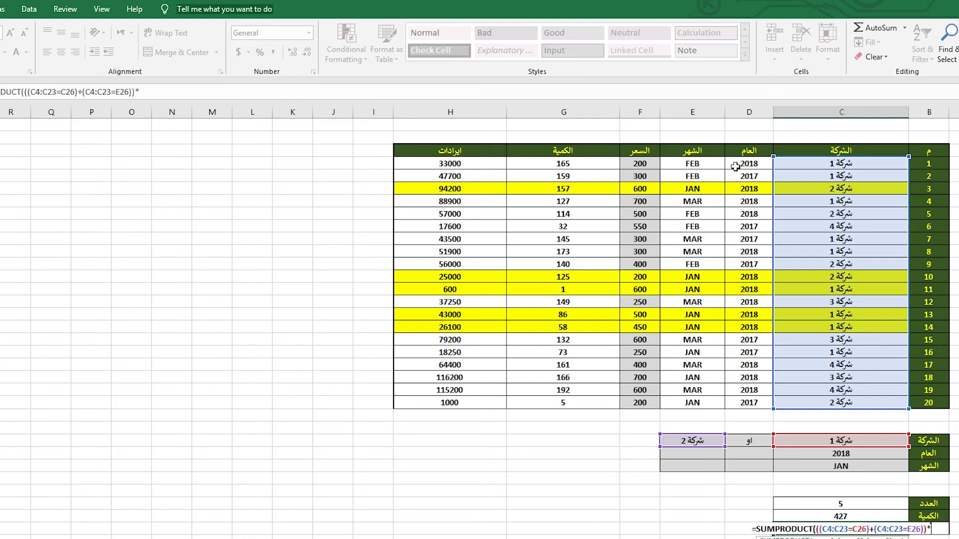
type("(")
left_click_drag(735, 159, 745, 403)
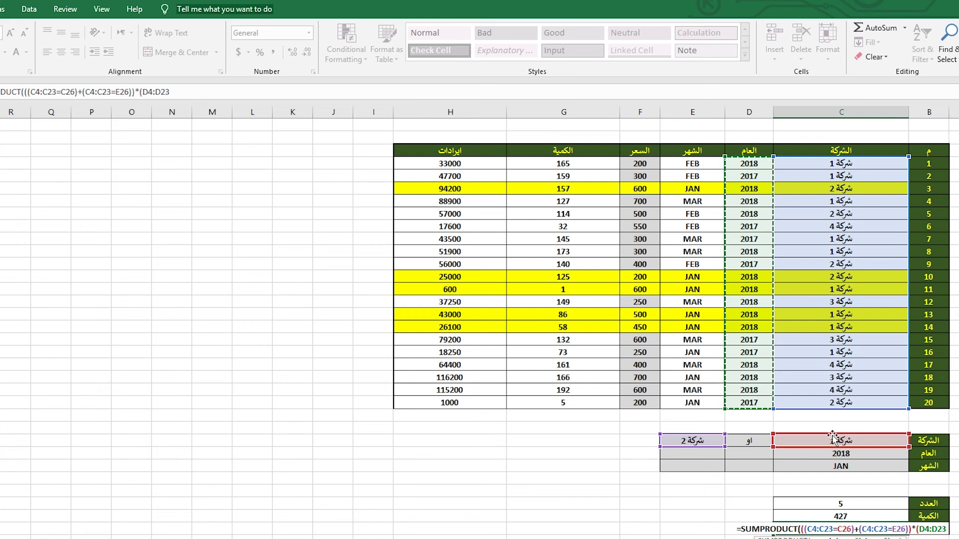
type("*")
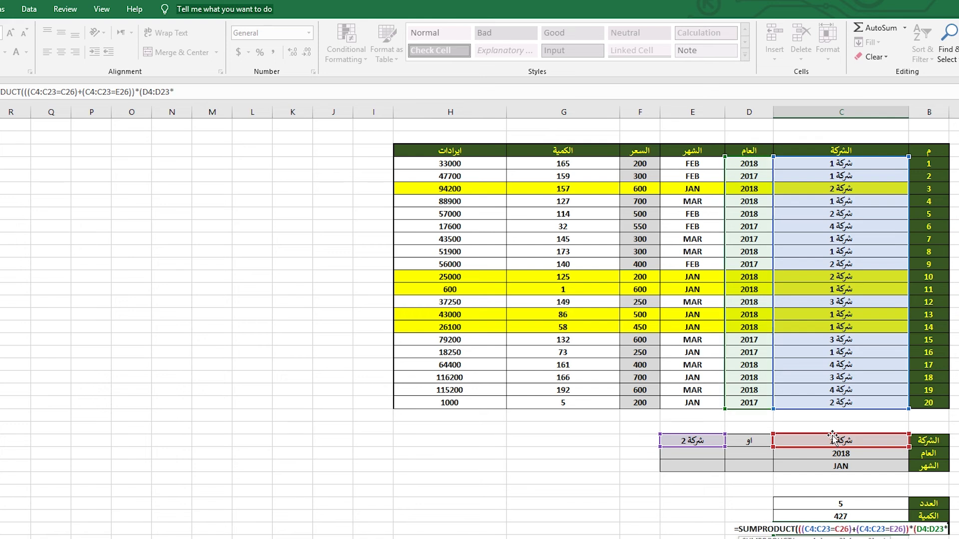
key("BackSpace")
type("=")
left_click(821, 452)
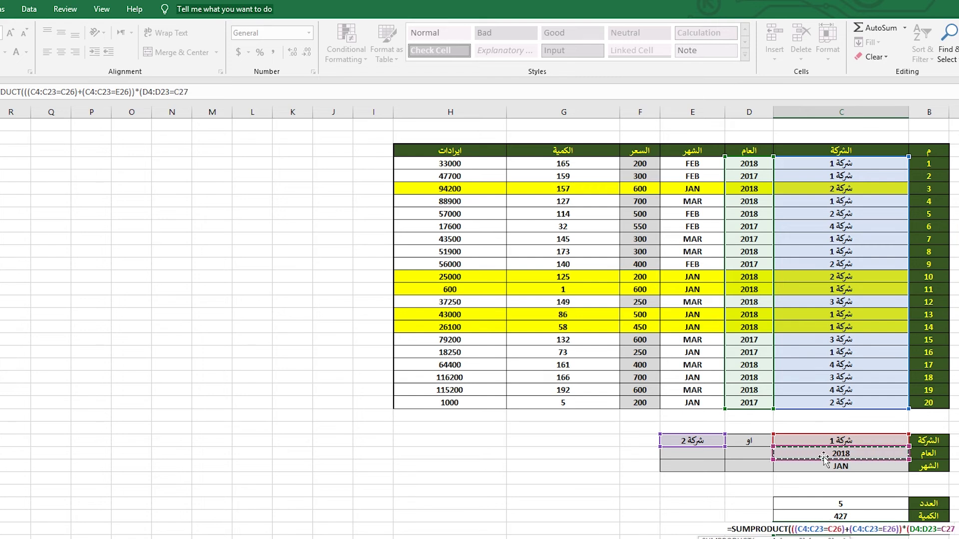
type(")")
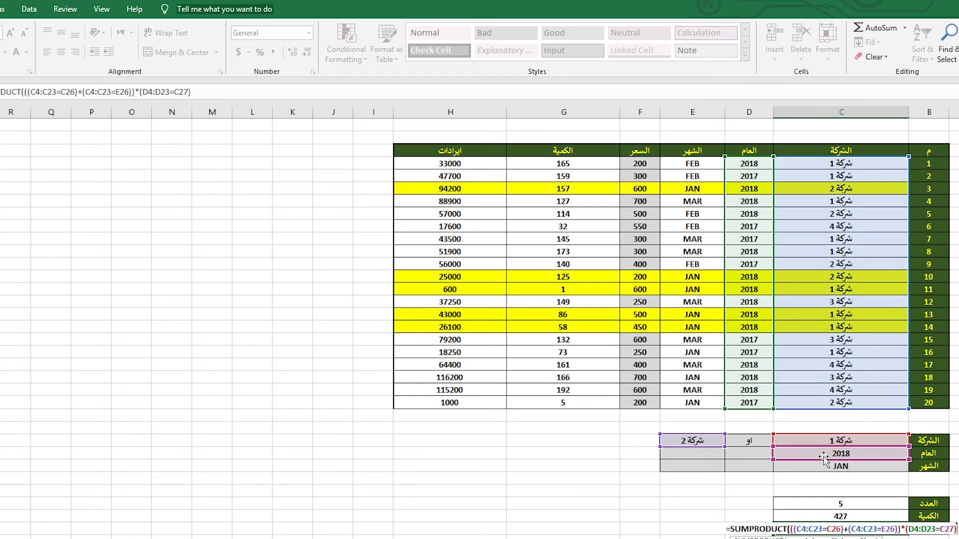
- Multiply the C33 formula by the month condition (E4:E23=C28), followed by another multiplication sign
type("*")
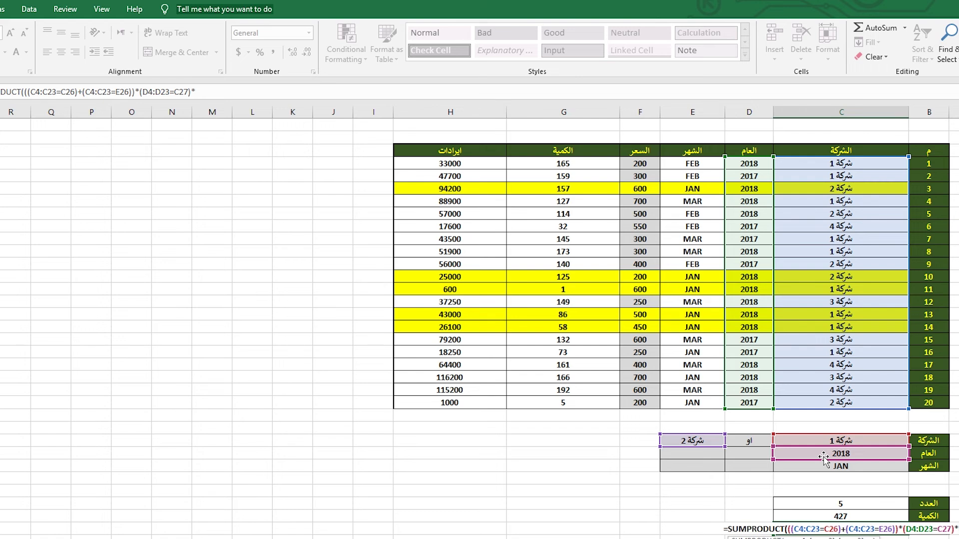
type("(")
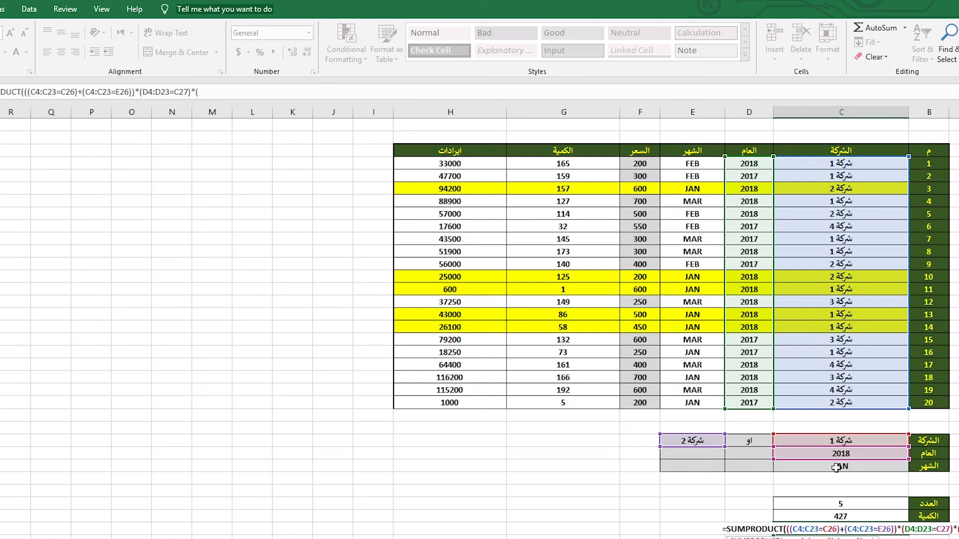
left_click_drag(682, 164, 672, 409)
type("=")
left_click(818, 466)
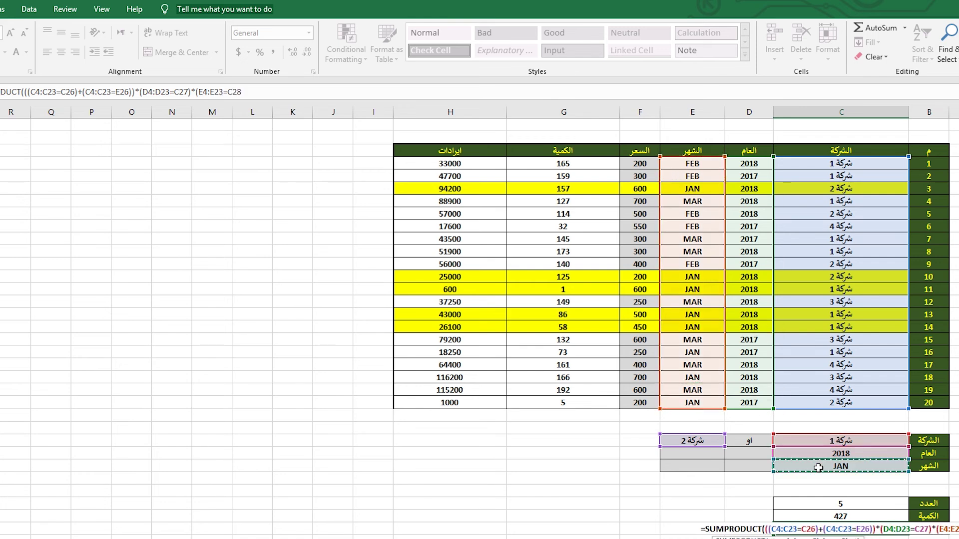
type(")*")
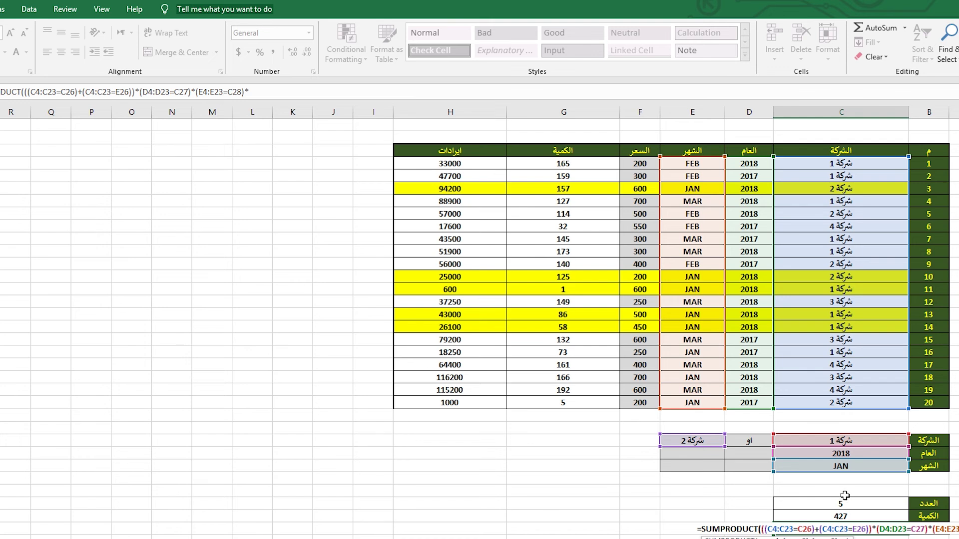
- Add the price range (F4:F23) as the next factor in the C33 formula
mouse_move(635, 164)
left_mouse_down()
mouse_move(635, 221)
mouse_move(634, 164)
left_mouse_up()
left_click_drag(249, 92, 280, 94)
type("(")
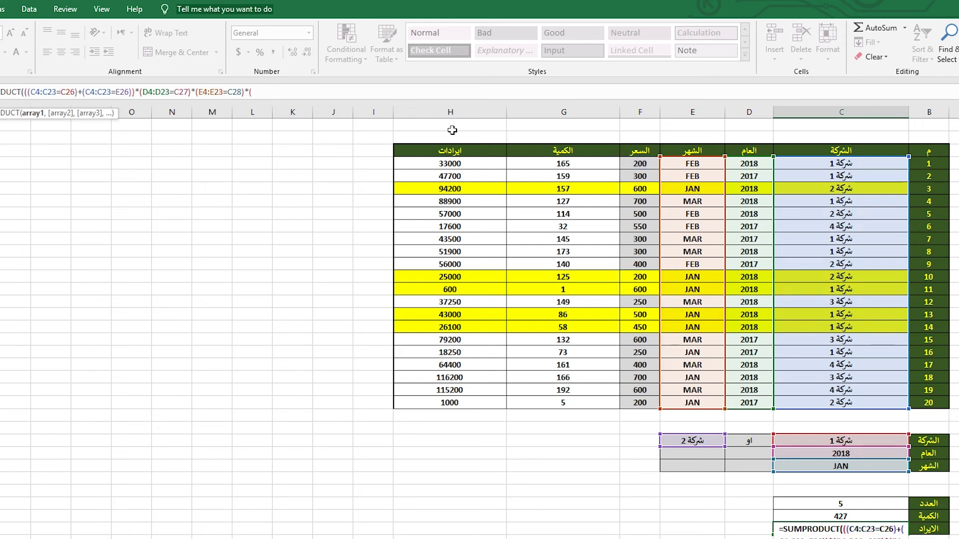
left_click_drag(639, 164, 639, 401)
type(")")
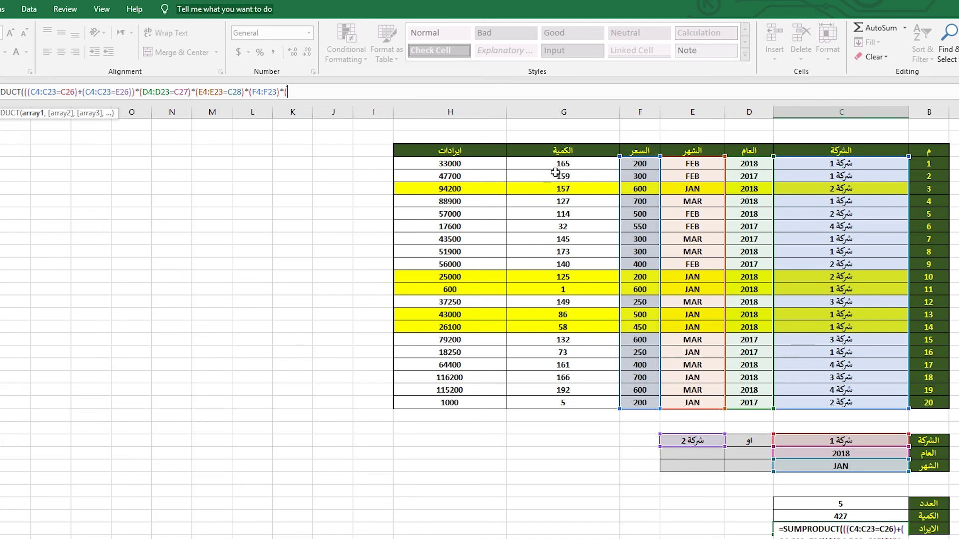
- Multiply the C33 formula by the quantity range (G4:G23), close the SUMPRODUCT and enter it
type("*(")
left_click_drag(555, 164, 528, 398)
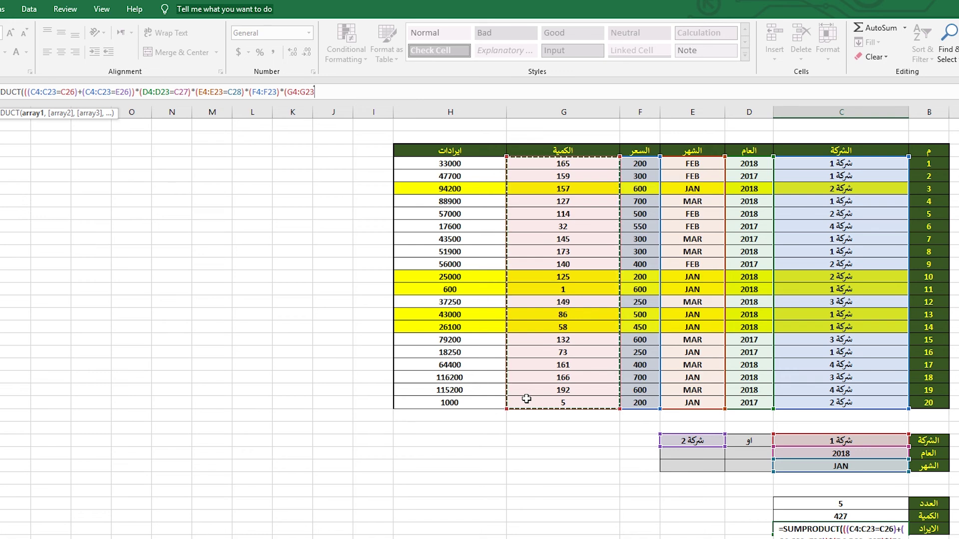
type(")")
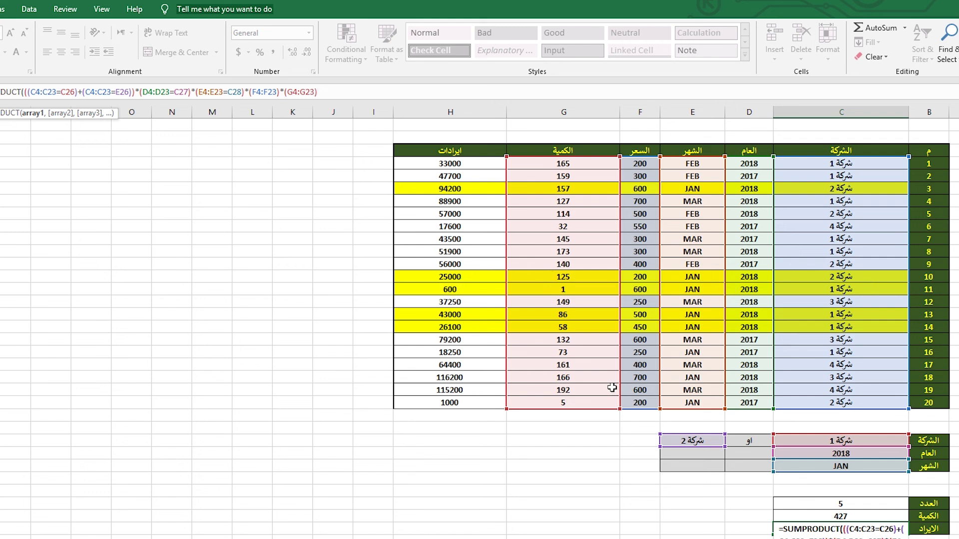
key("BackSpace")
type(")")
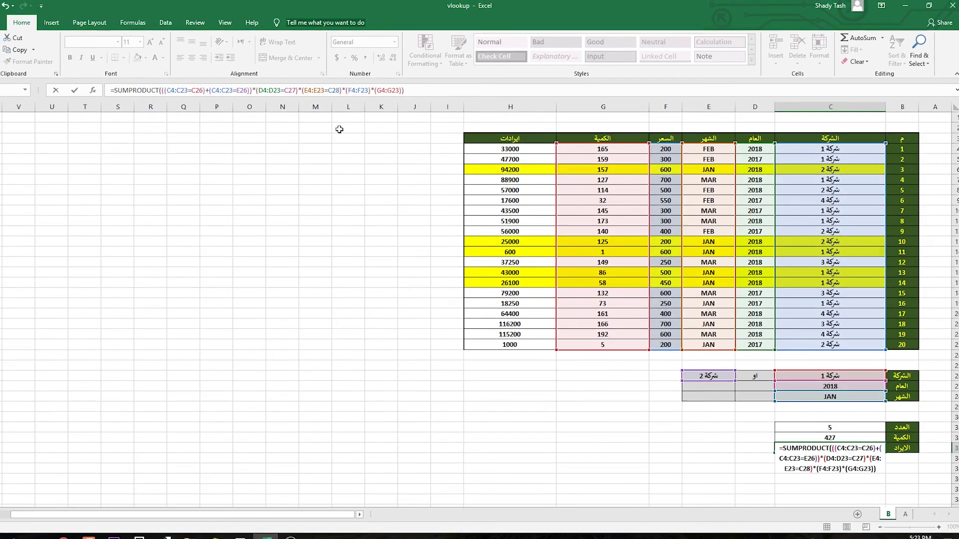
key("Return")
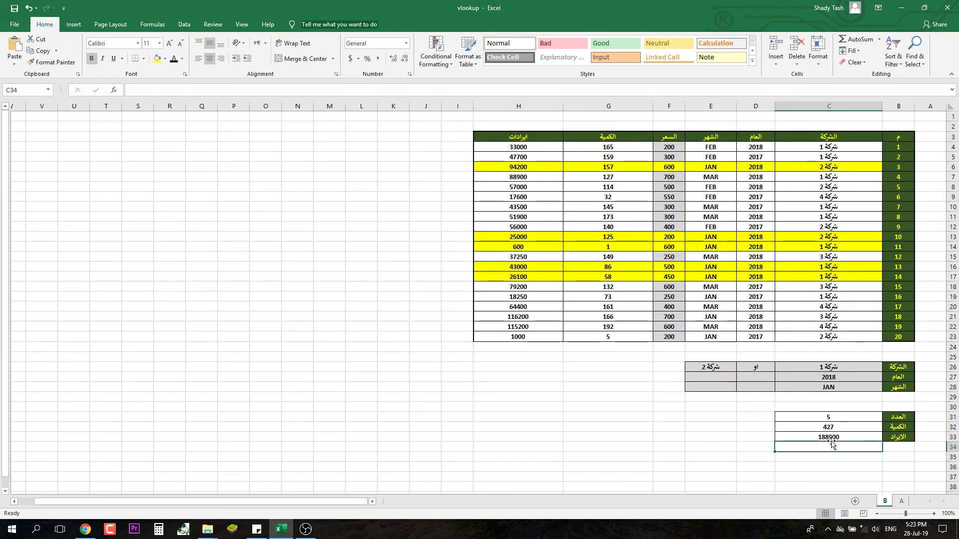
- Select the highlighted revenues H6, H13, H14, H16 and H17 to compare their sum with the C33 result
left_click(502, 167)
left_click(516, 239, "ctrl")
left_click(518, 248, "ctrl")
left_click(518, 266, "ctrl")
left_click(518, 278, "ctrl")
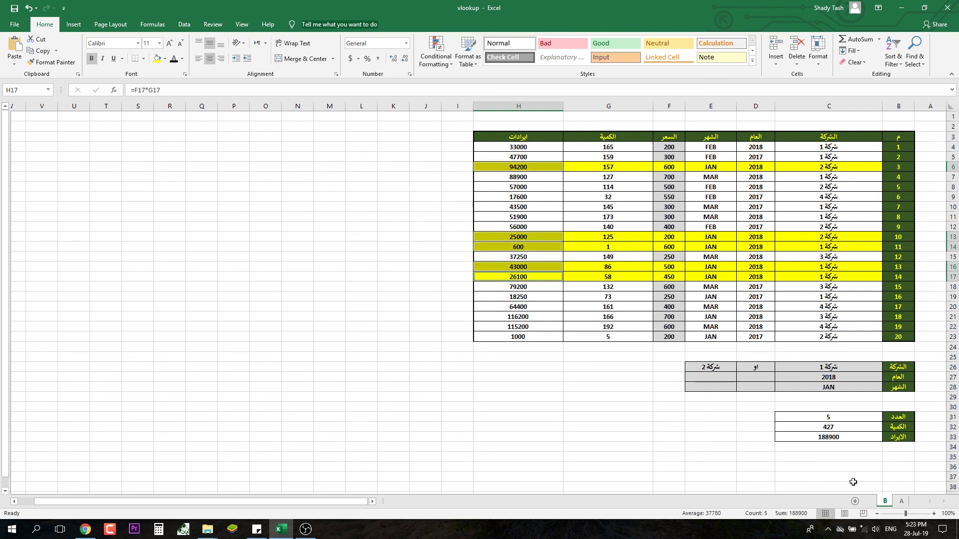
left_click(646, 420)
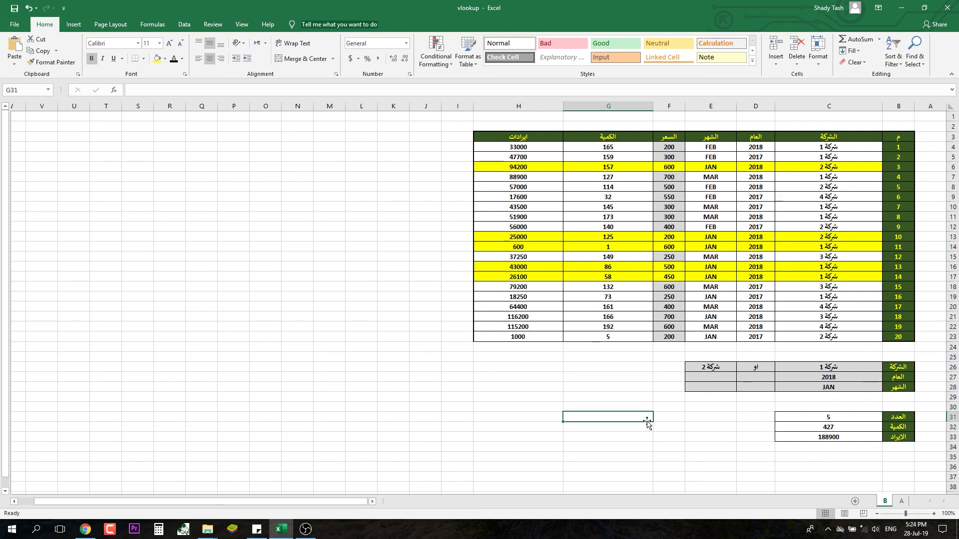